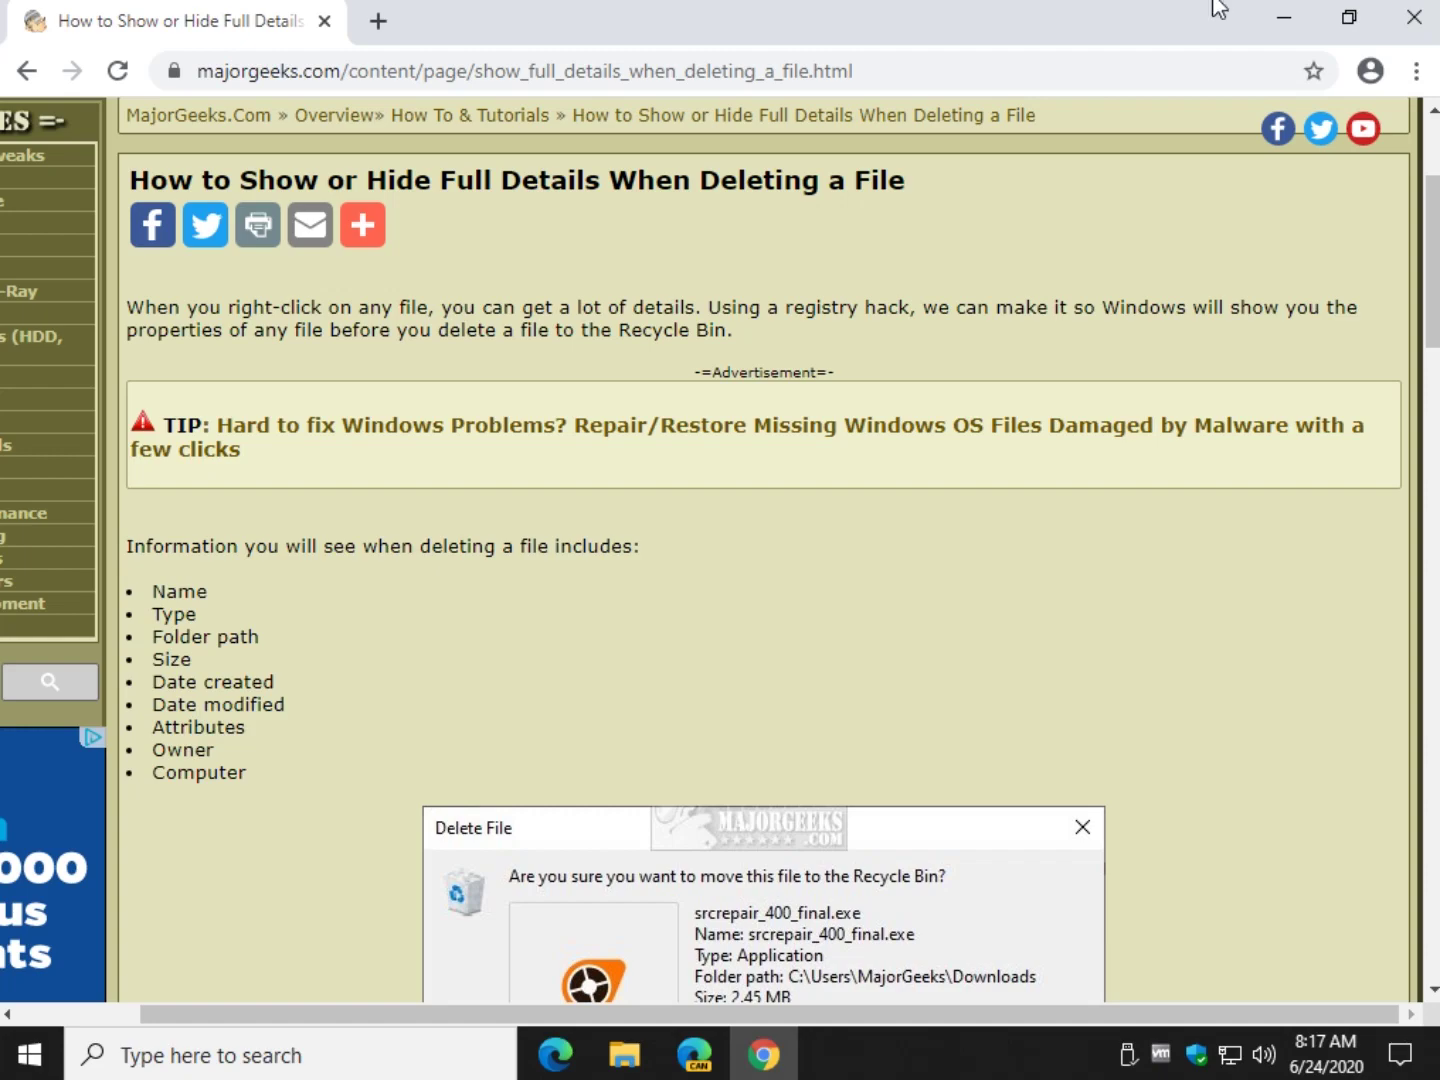
Delete MajorGeeks Text 1.txt from the desktop, which goes to the Recycle Bin without a prompt.
click(1288, 21)
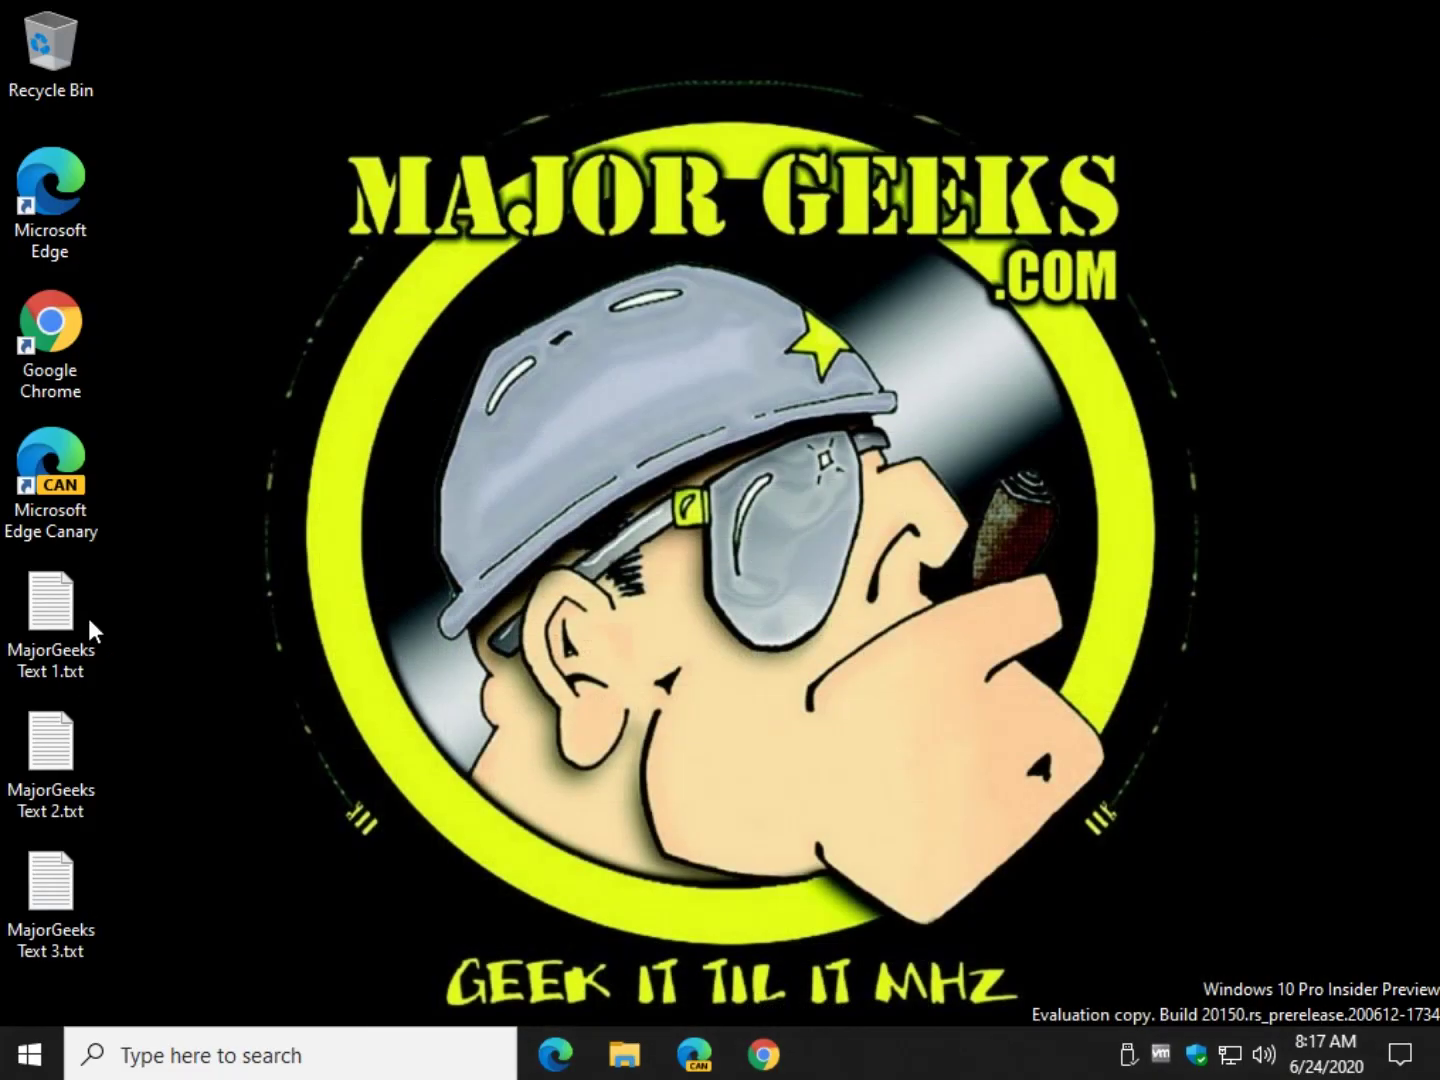
click(49, 625)
key(Delete)
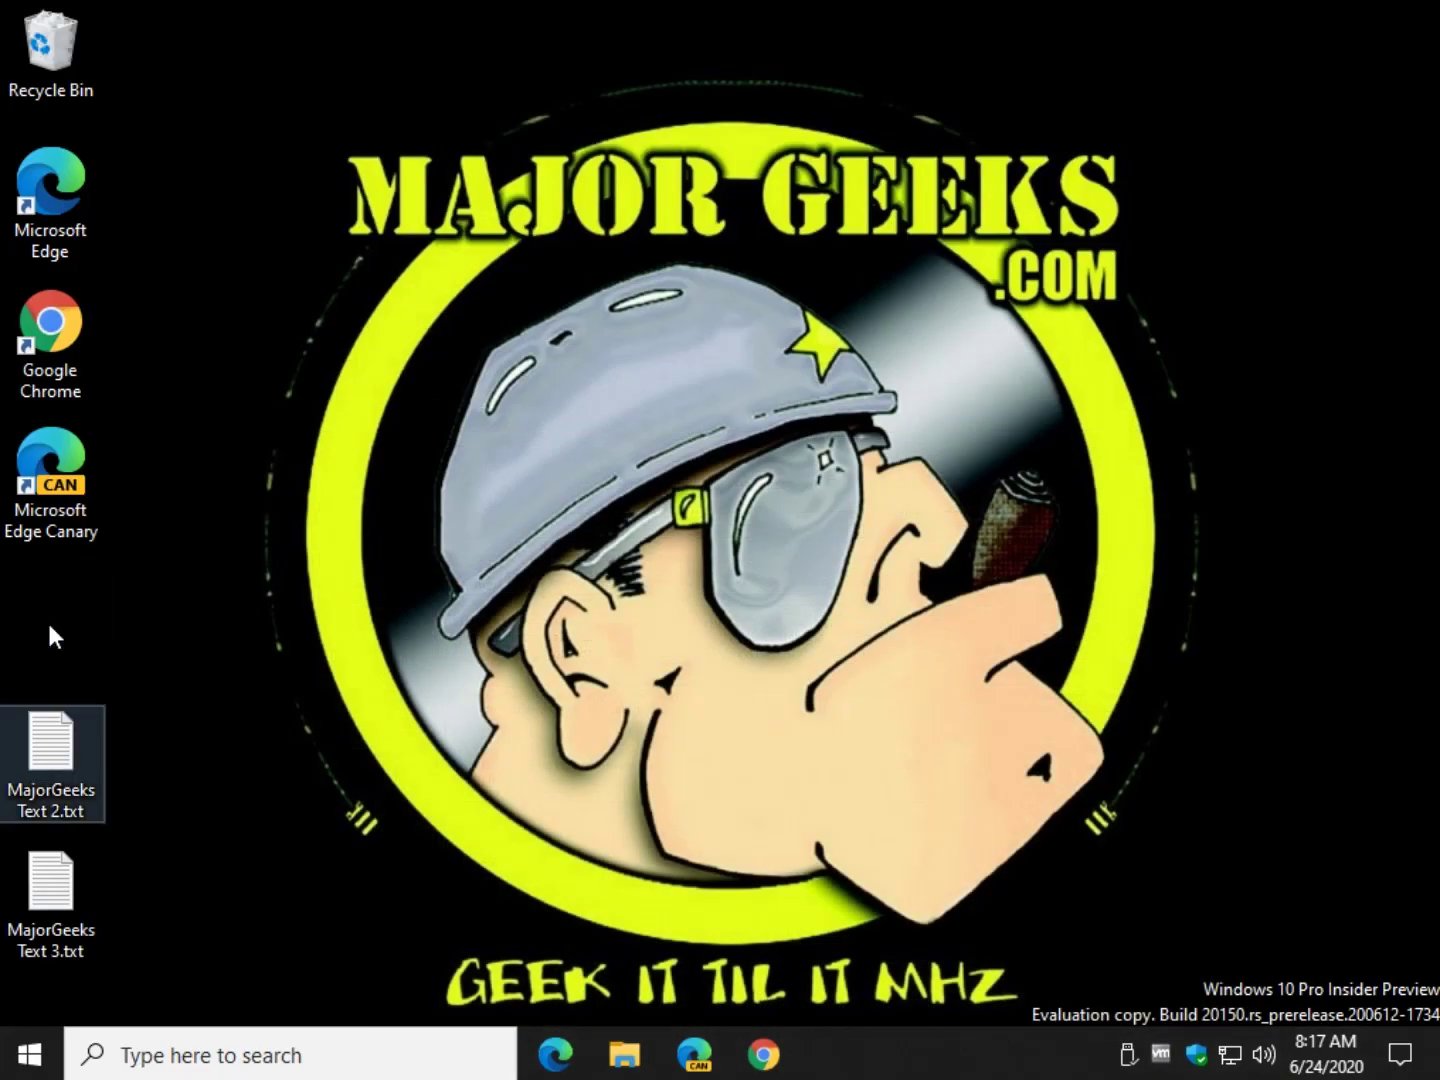
click(705, 646)
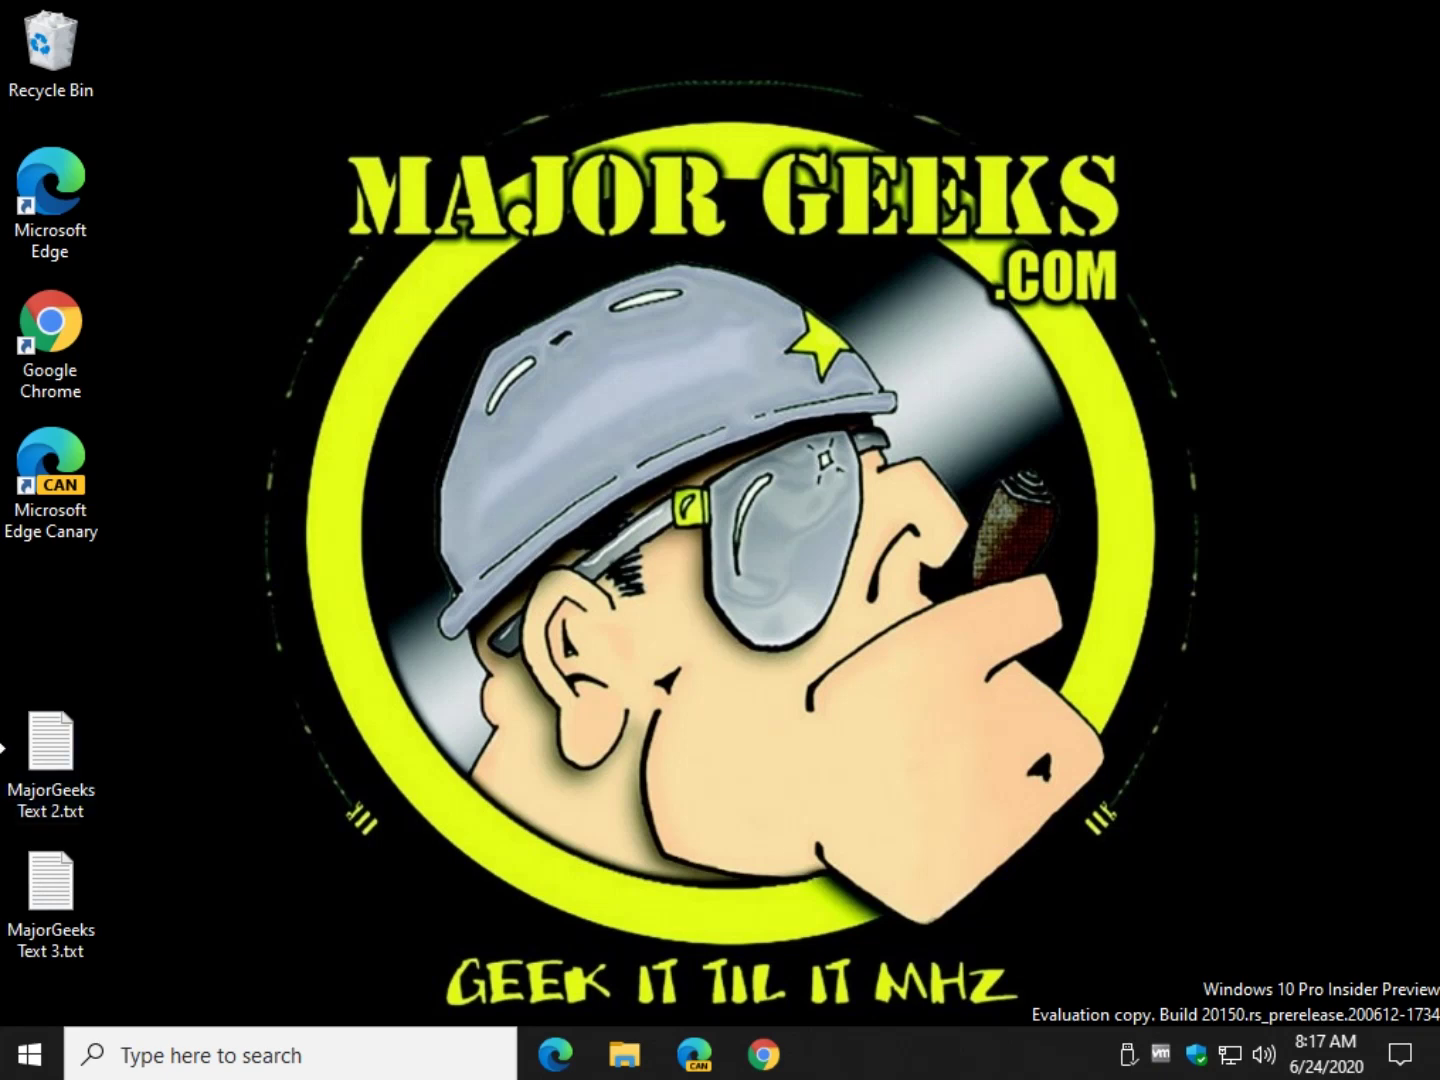
key(Home)
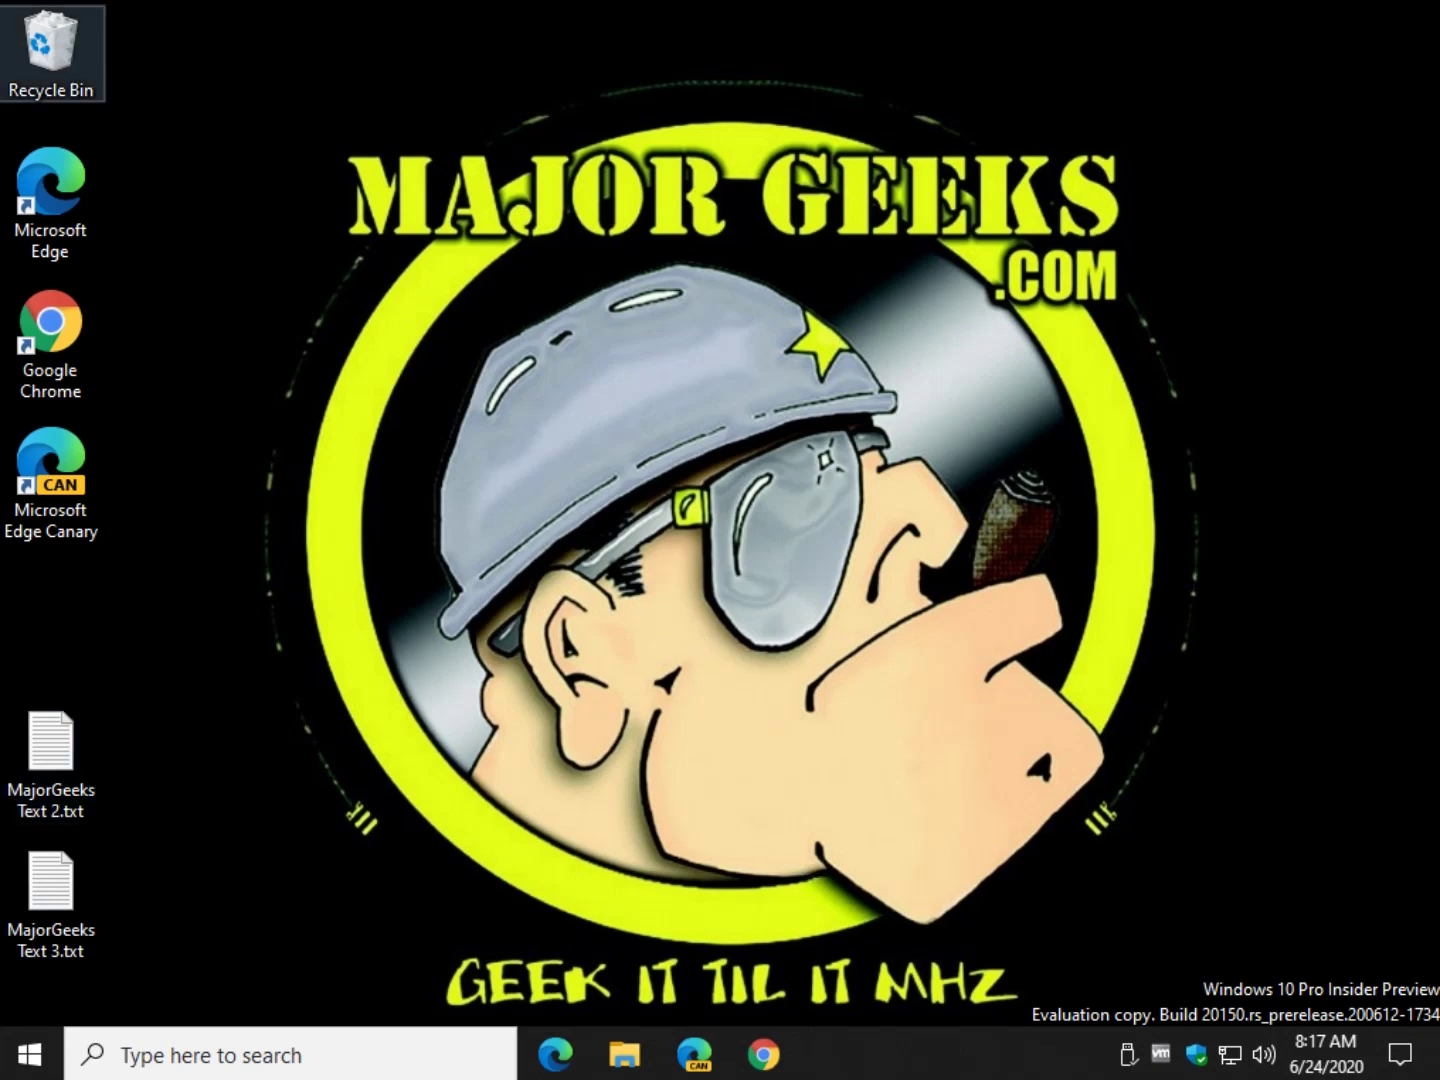
Enable 'Display delete confirmation dialog' in the Recycle Bin properties.
right_click(64, 37)
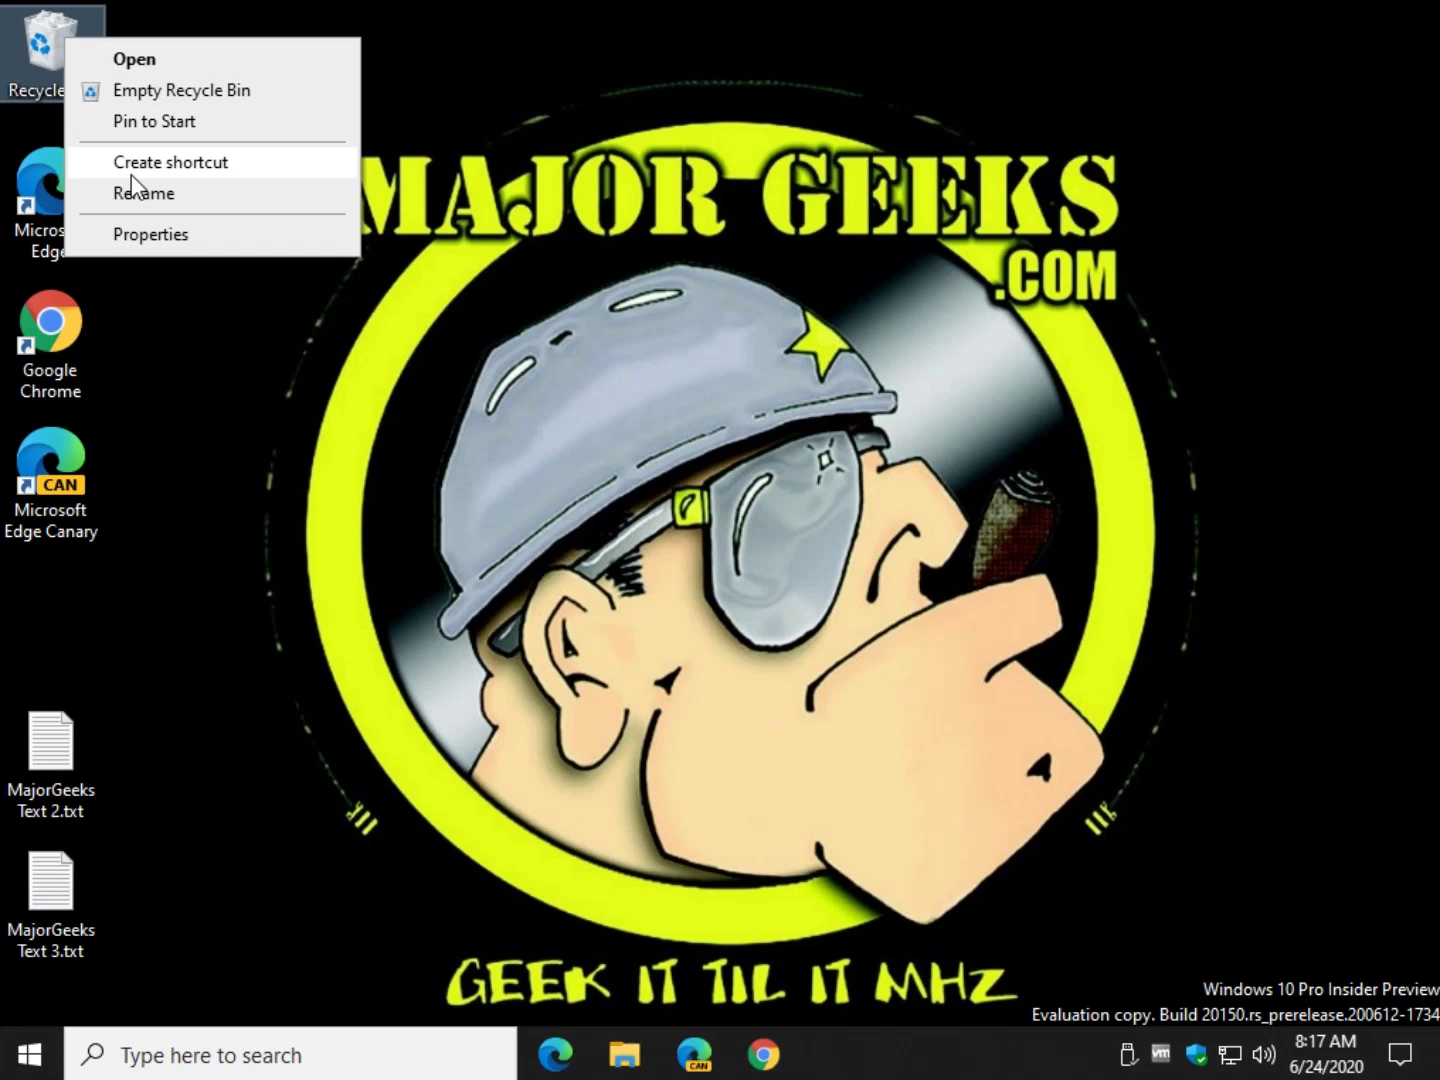
click(141, 239)
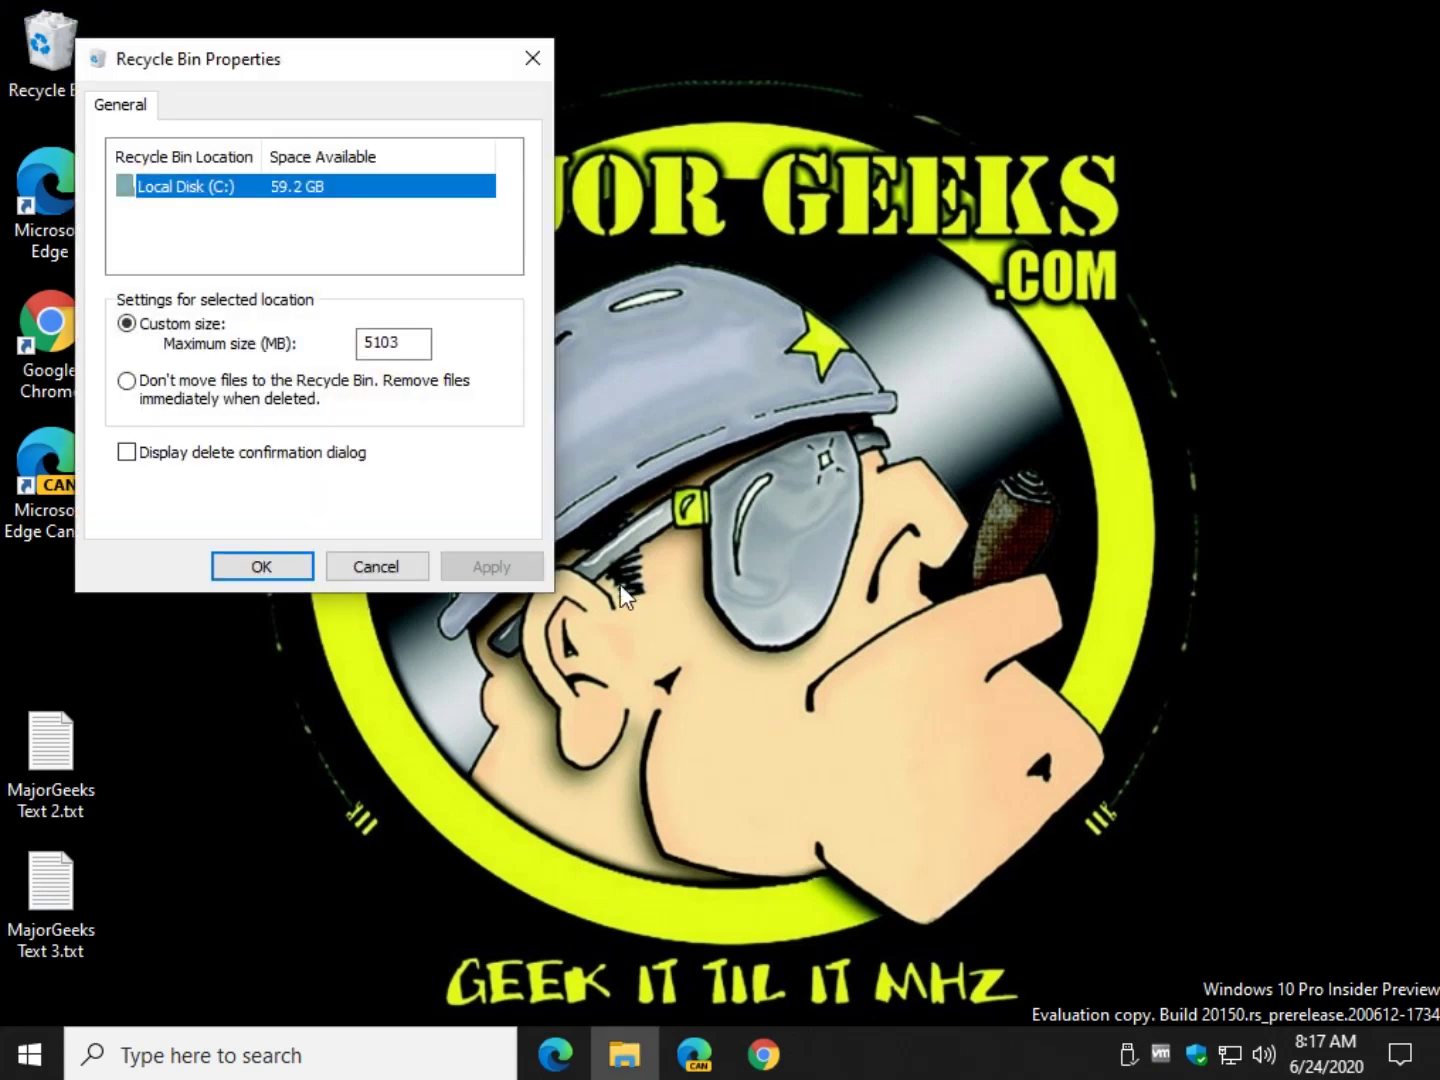
click(148, 467)
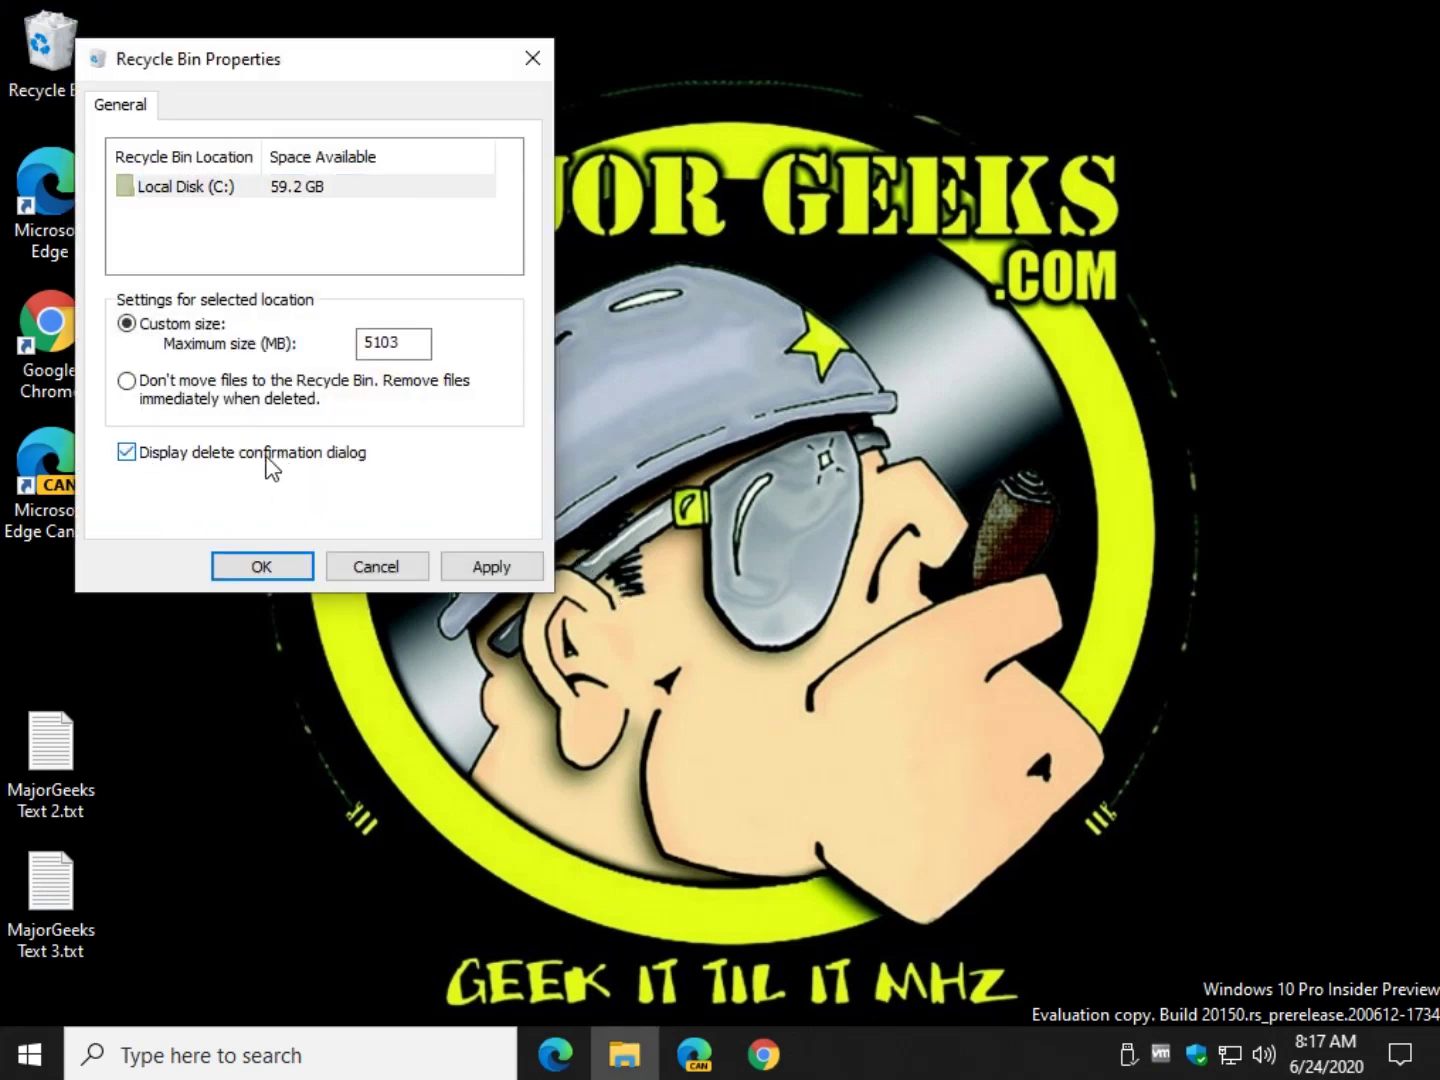
click(287, 566)
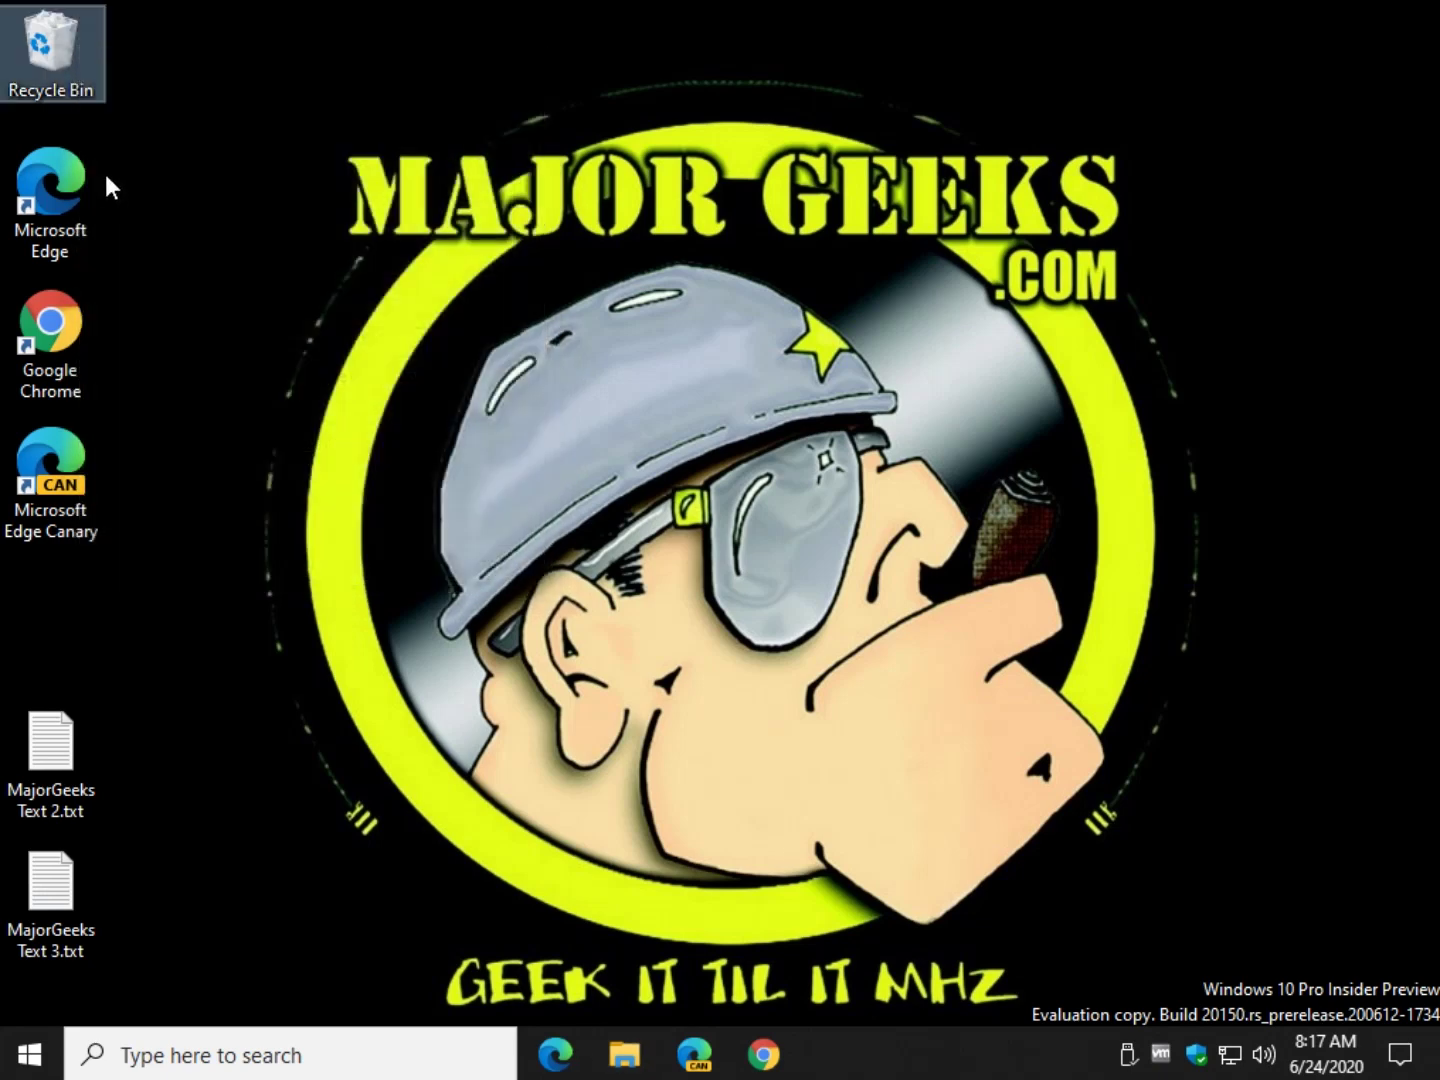
Restore MajorGeeks Text 1.txt from the Recycle Bin to the desktop.
right_click(82, 66)
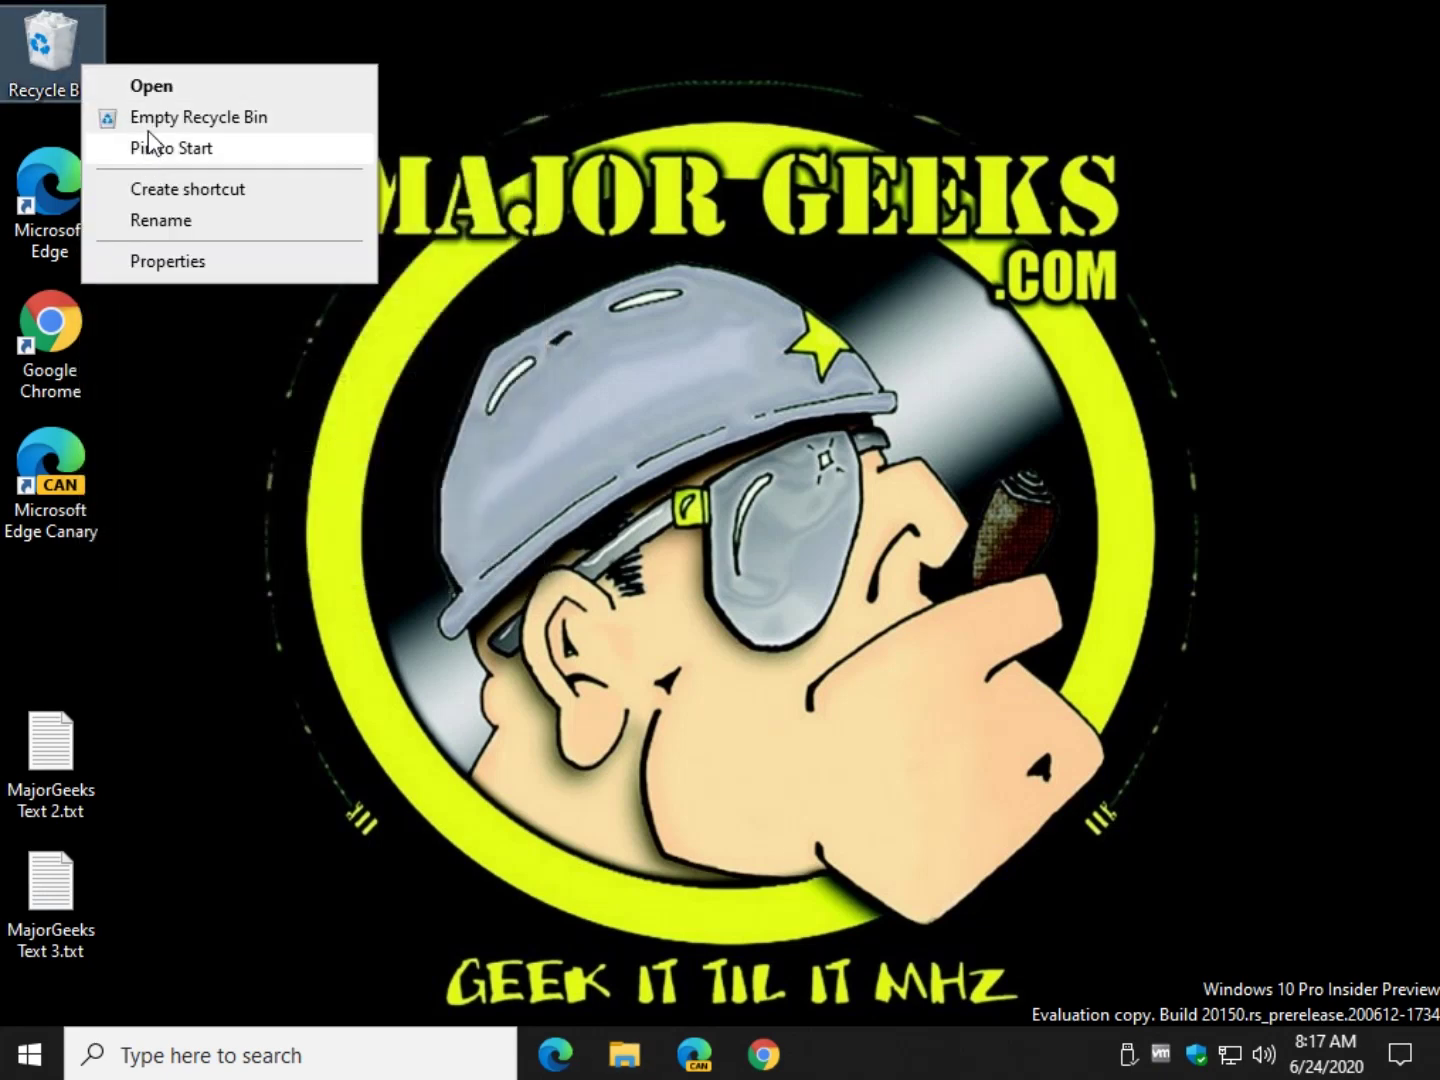
click(68, 39)
double_click(68, 38)
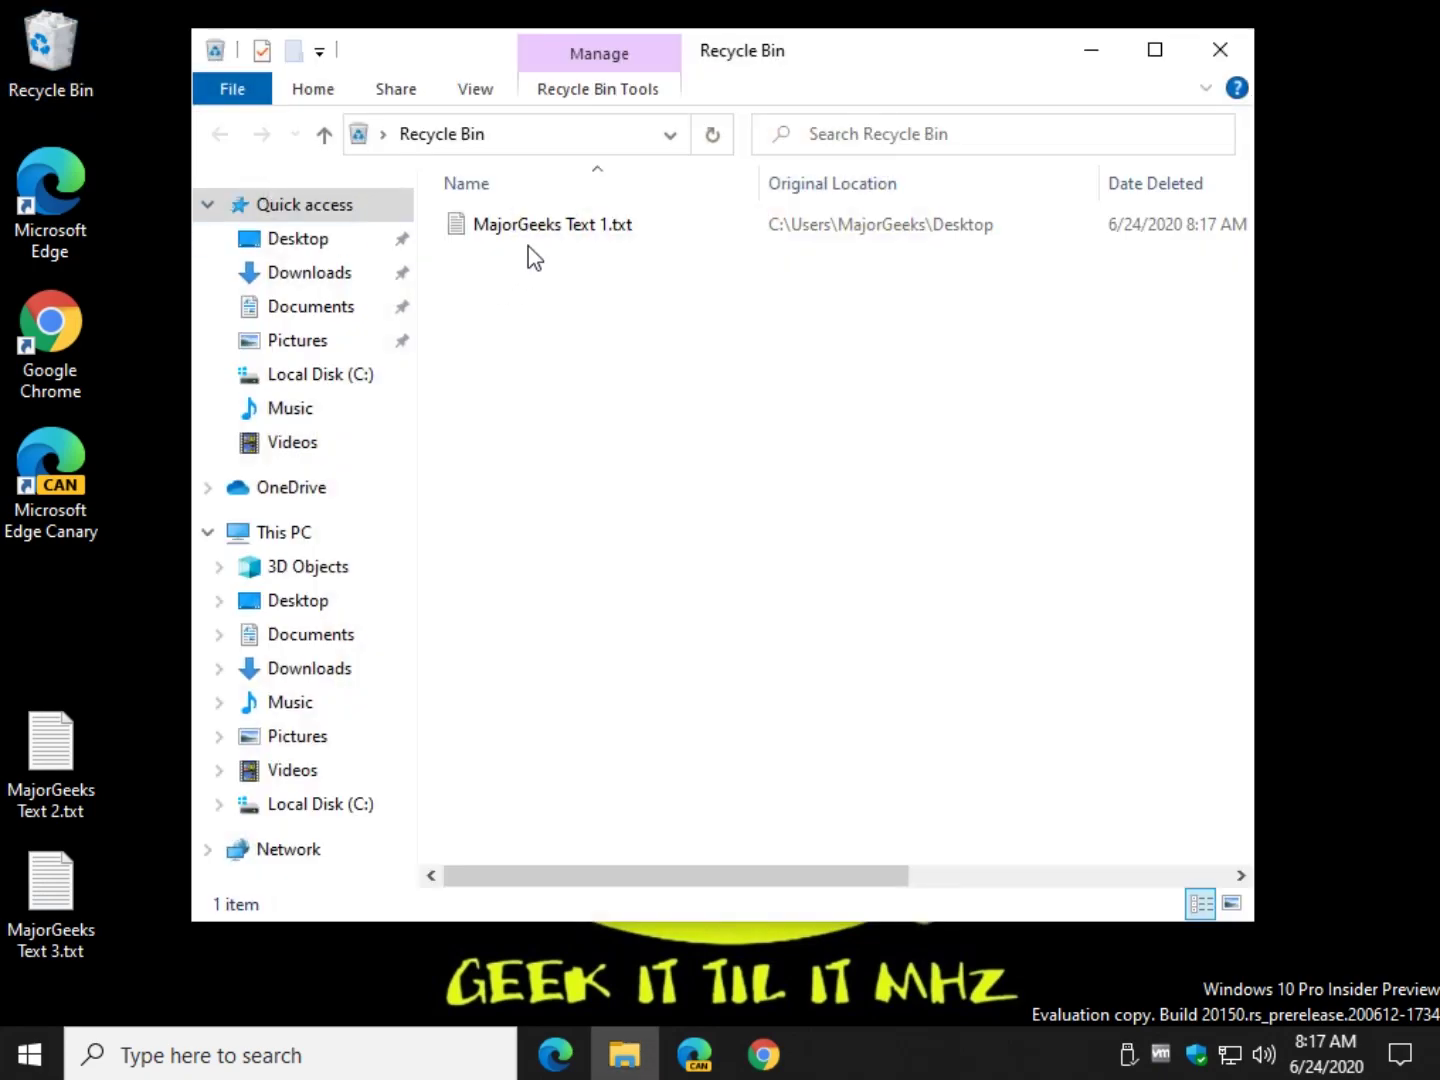
right_click(545, 226)
click(624, 256)
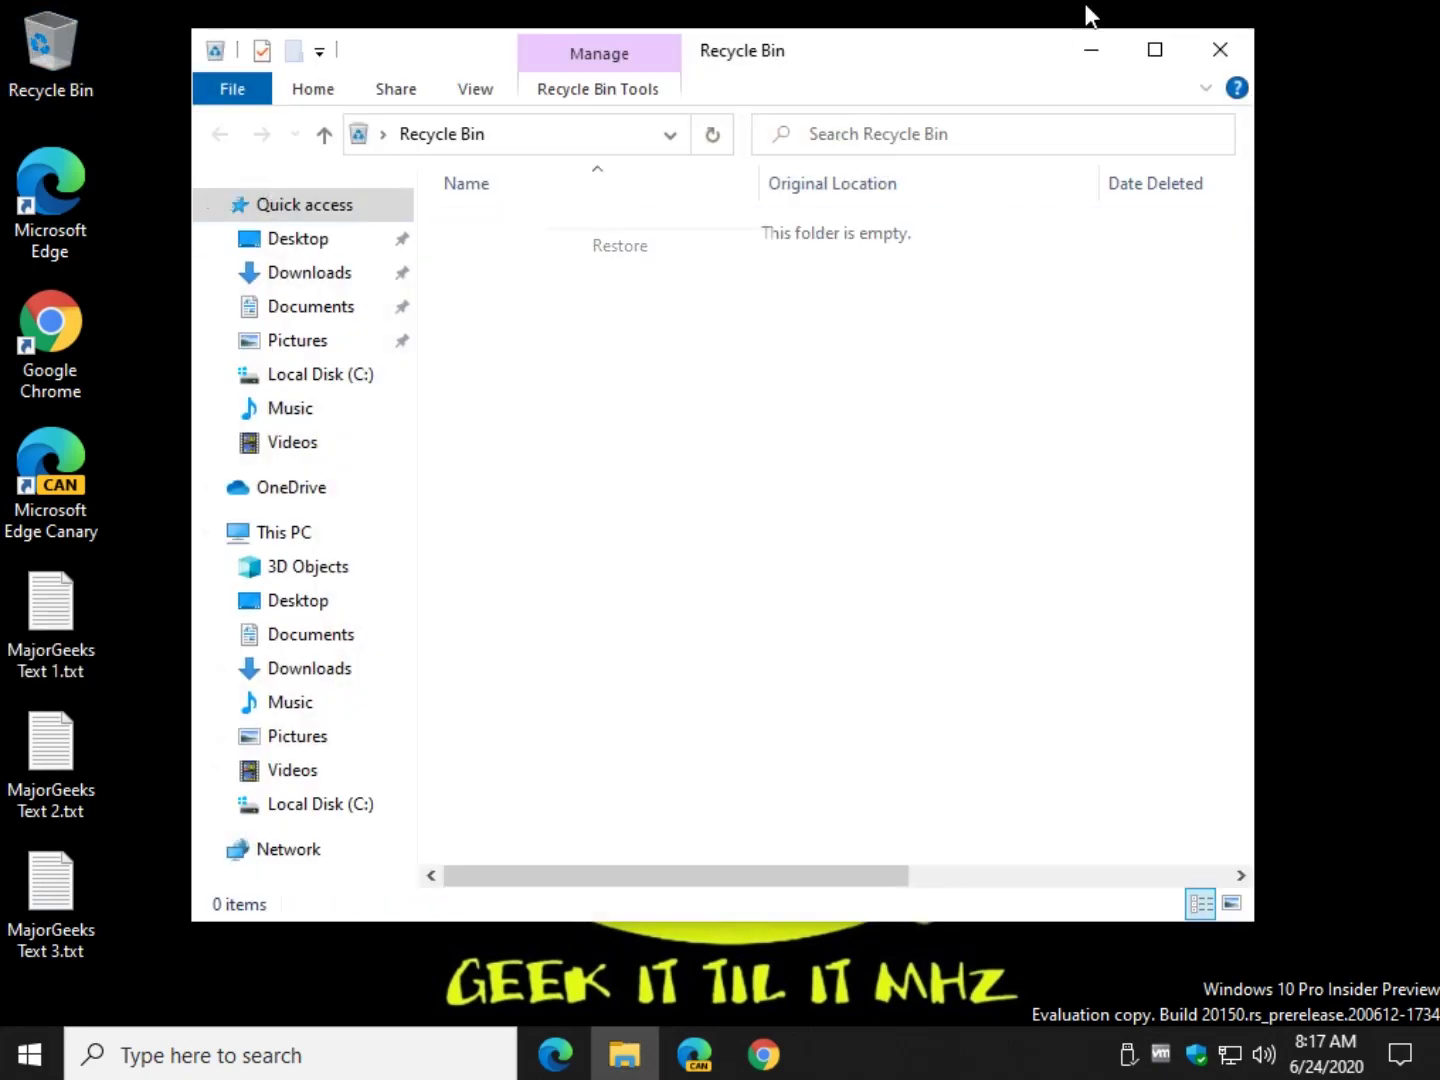
click(1240, 48)
Try deleting MajorGeeks Text 1.txt and answer No to the basic confirmation prompt.
click(760, 1057)
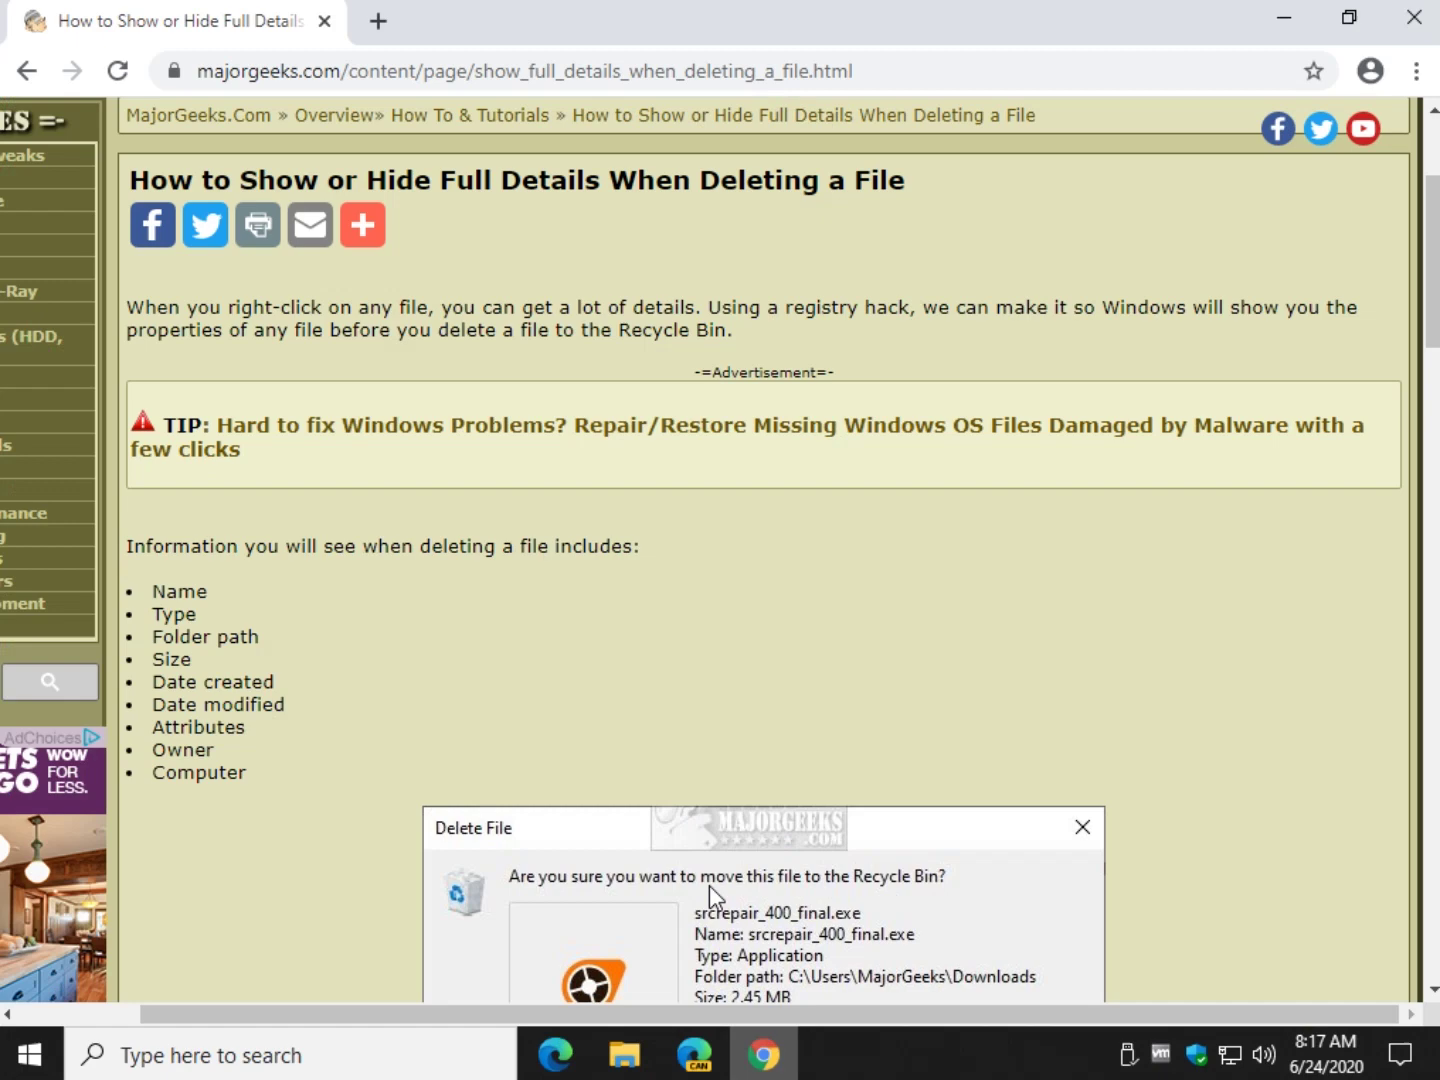
scroll(360, 558, down, 3)
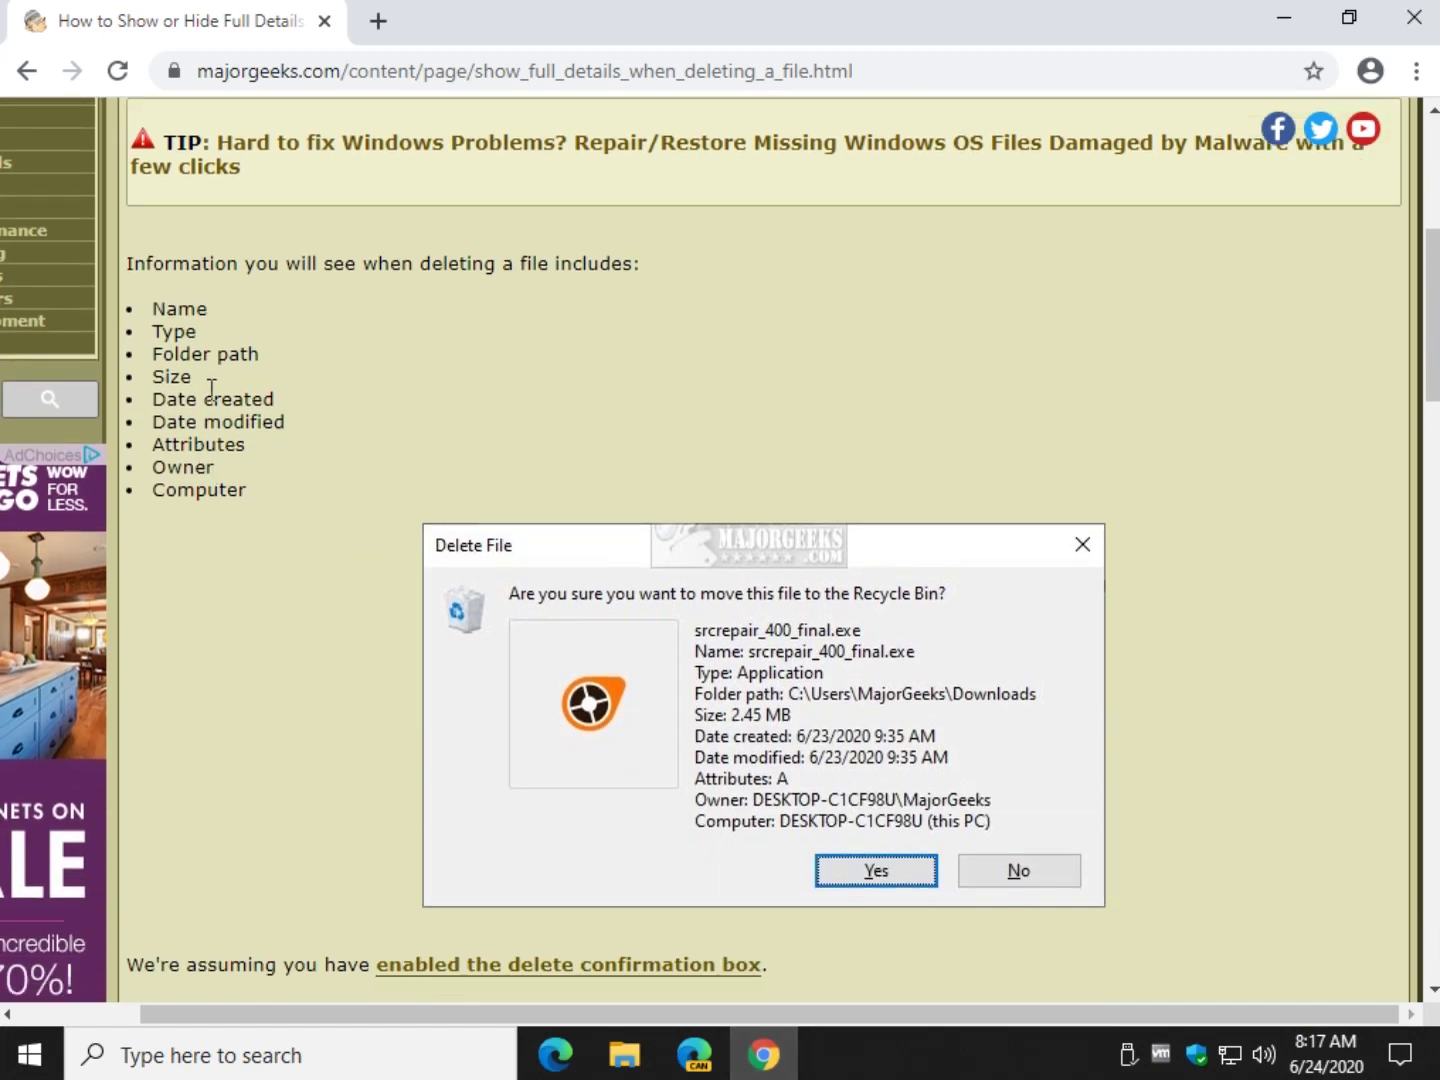
click(1284, 18)
click(69, 598)
key(Delete)
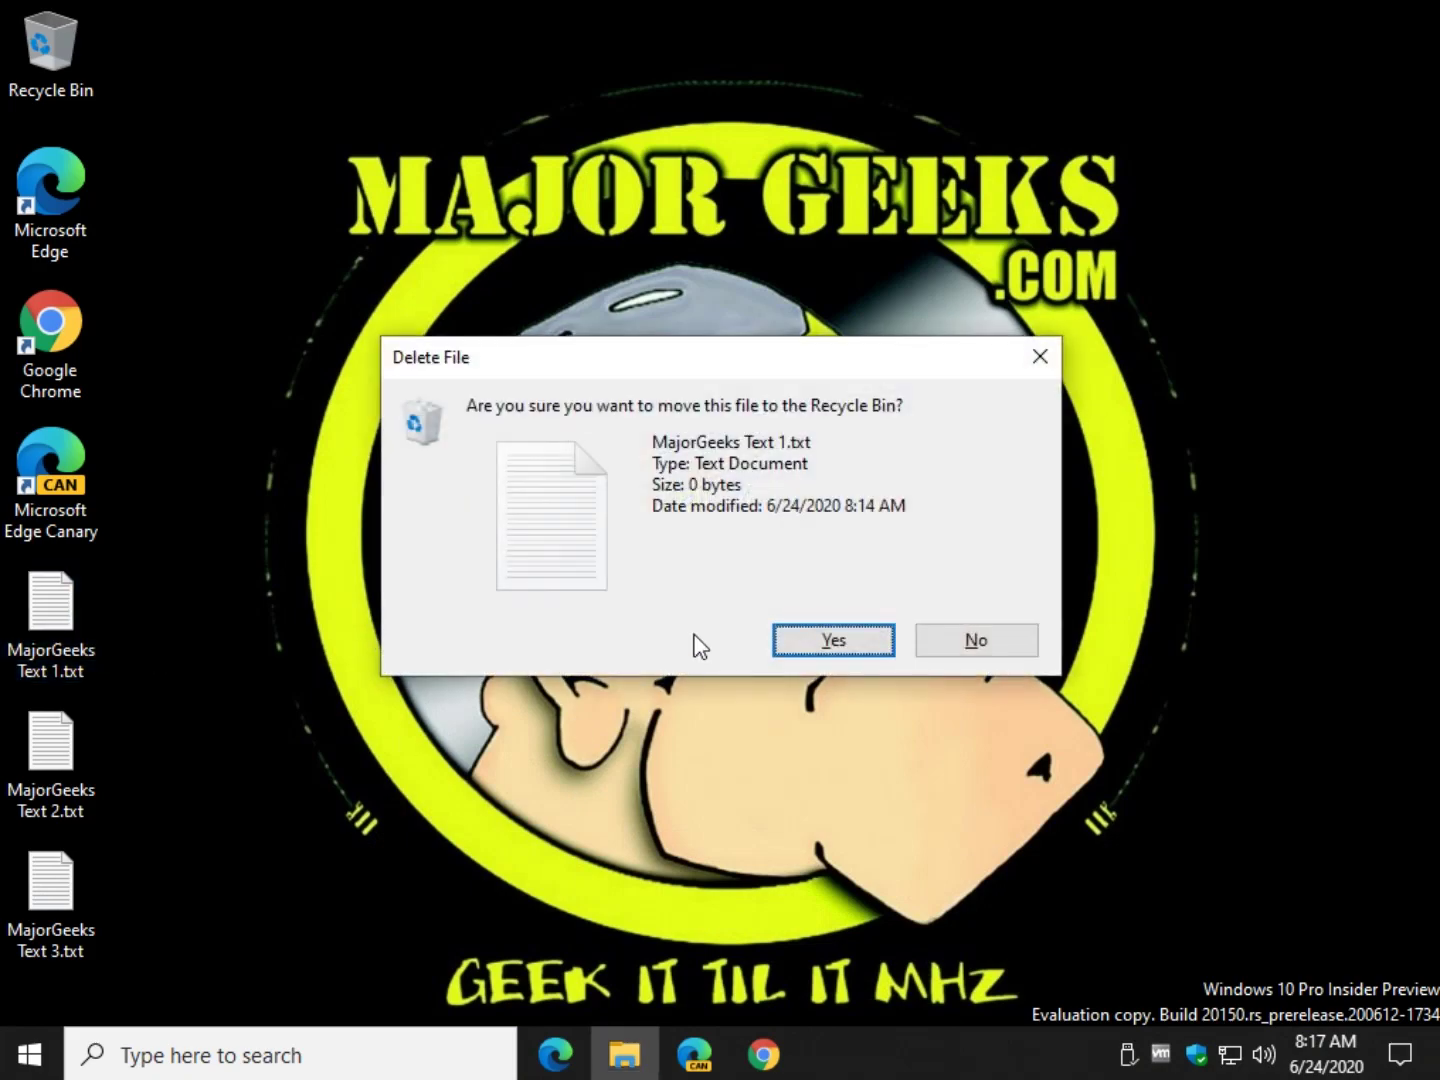
click(987, 640)
Scroll the article to its registry-tweak instructions and close the download page tab.
click(762, 1055)
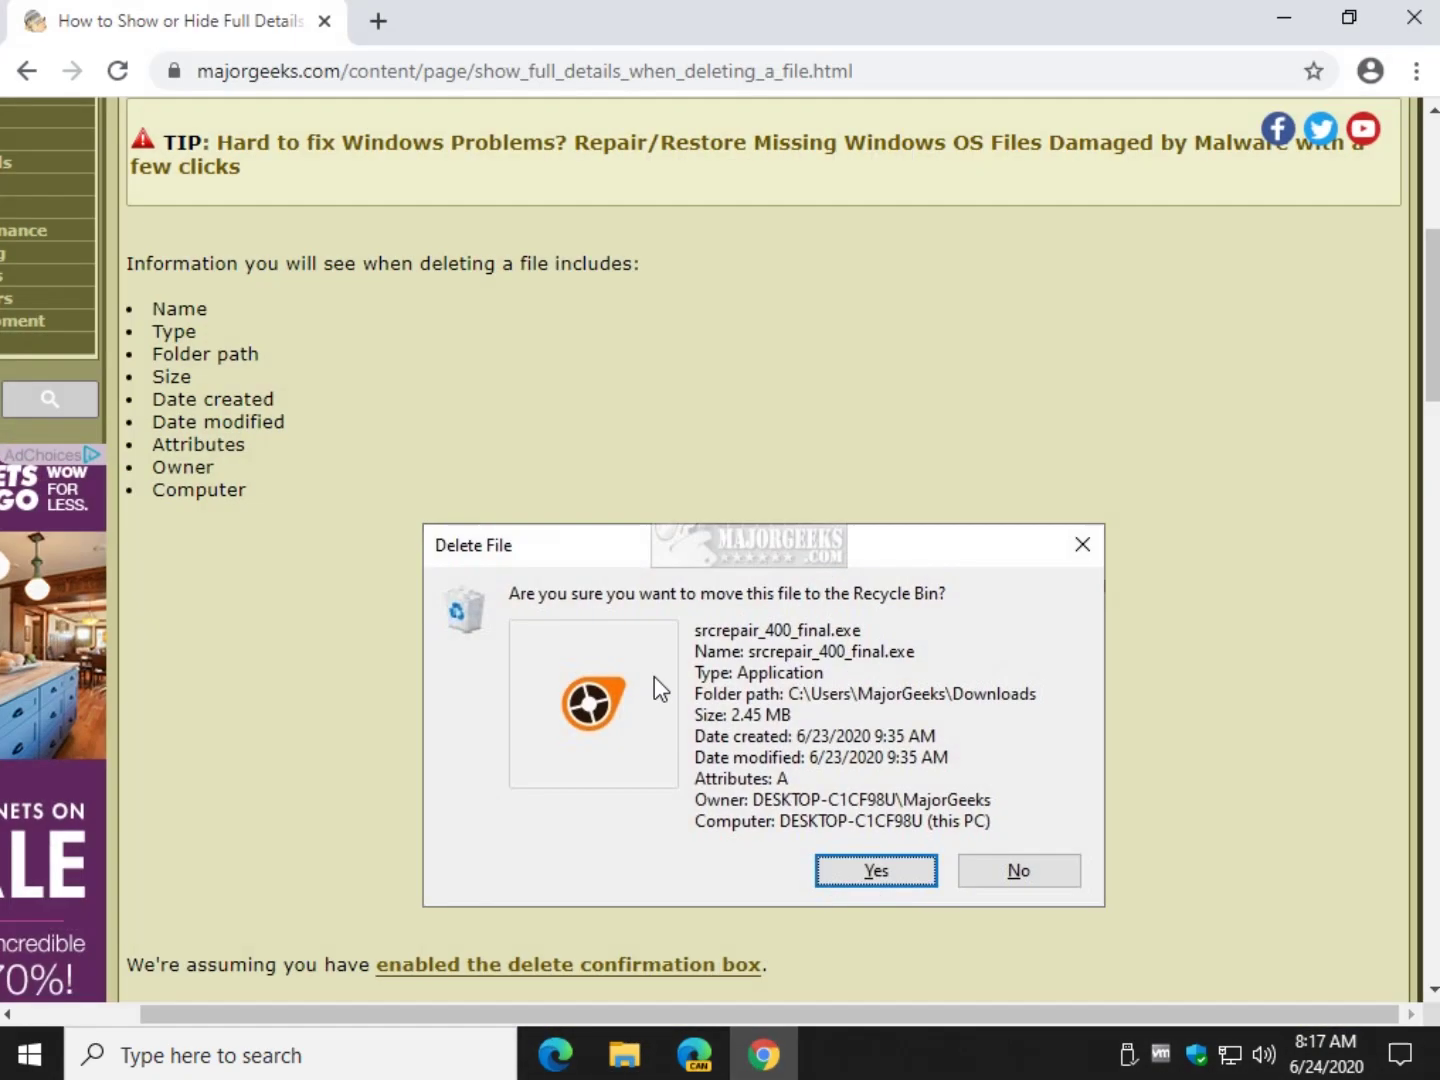
scroll(658, 620, down, 3)
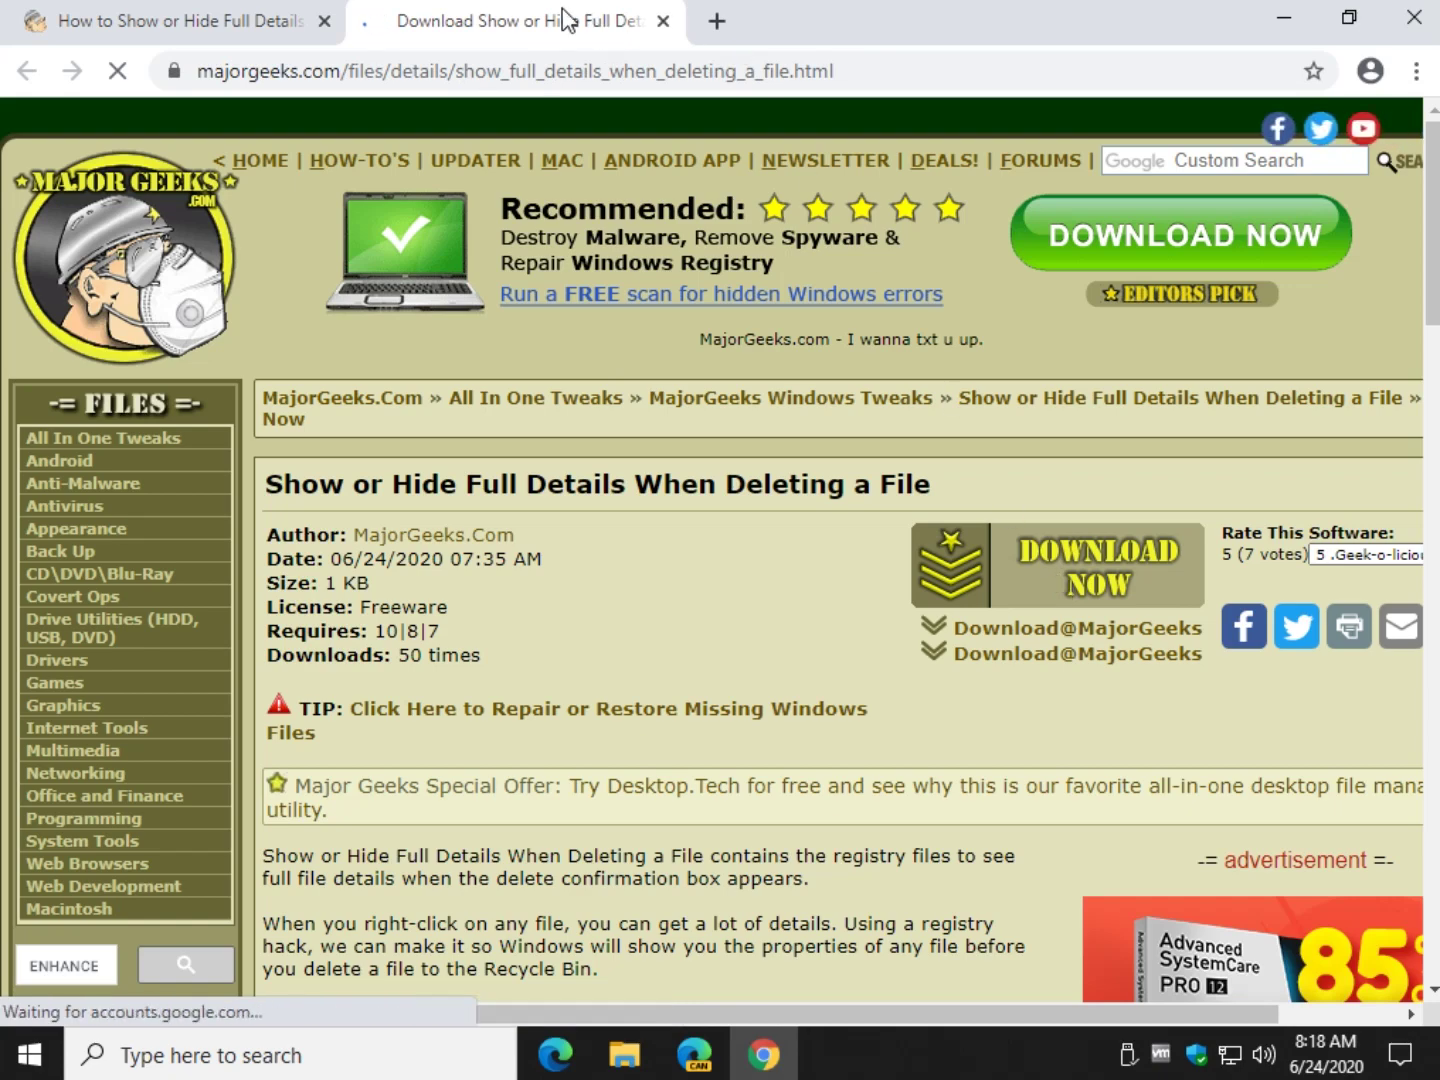
middle_click(561, 25)
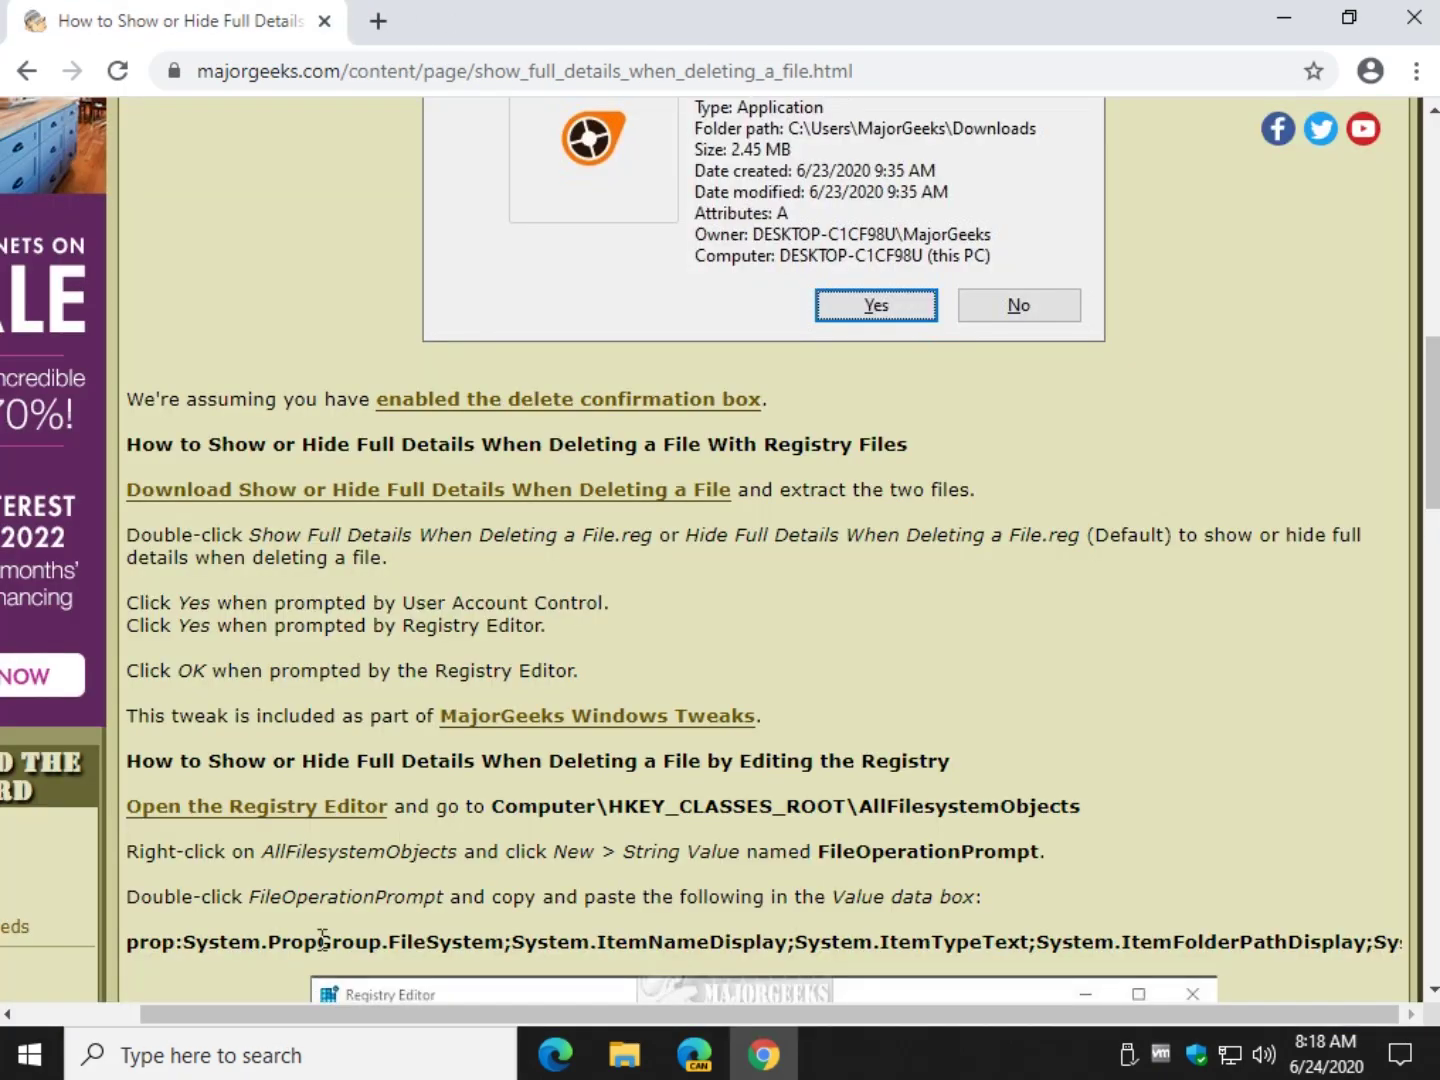
Extract Show Full Details When Deleting a File.zip in Downloads into its suggested folder.
click(624, 1055)
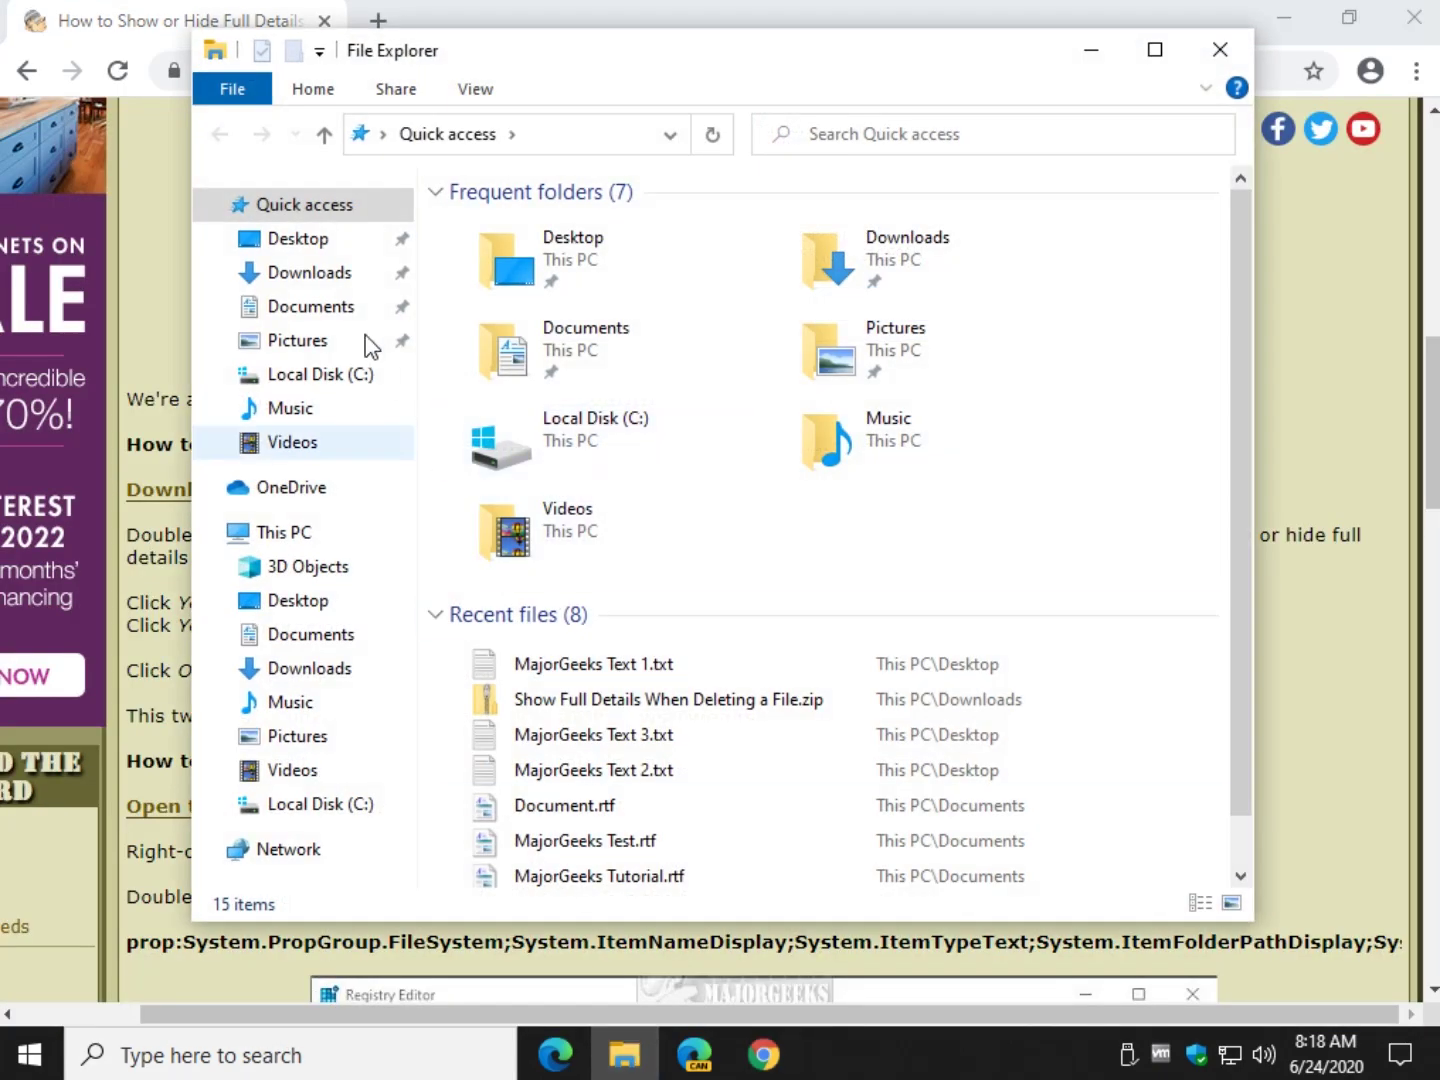
click(340, 273)
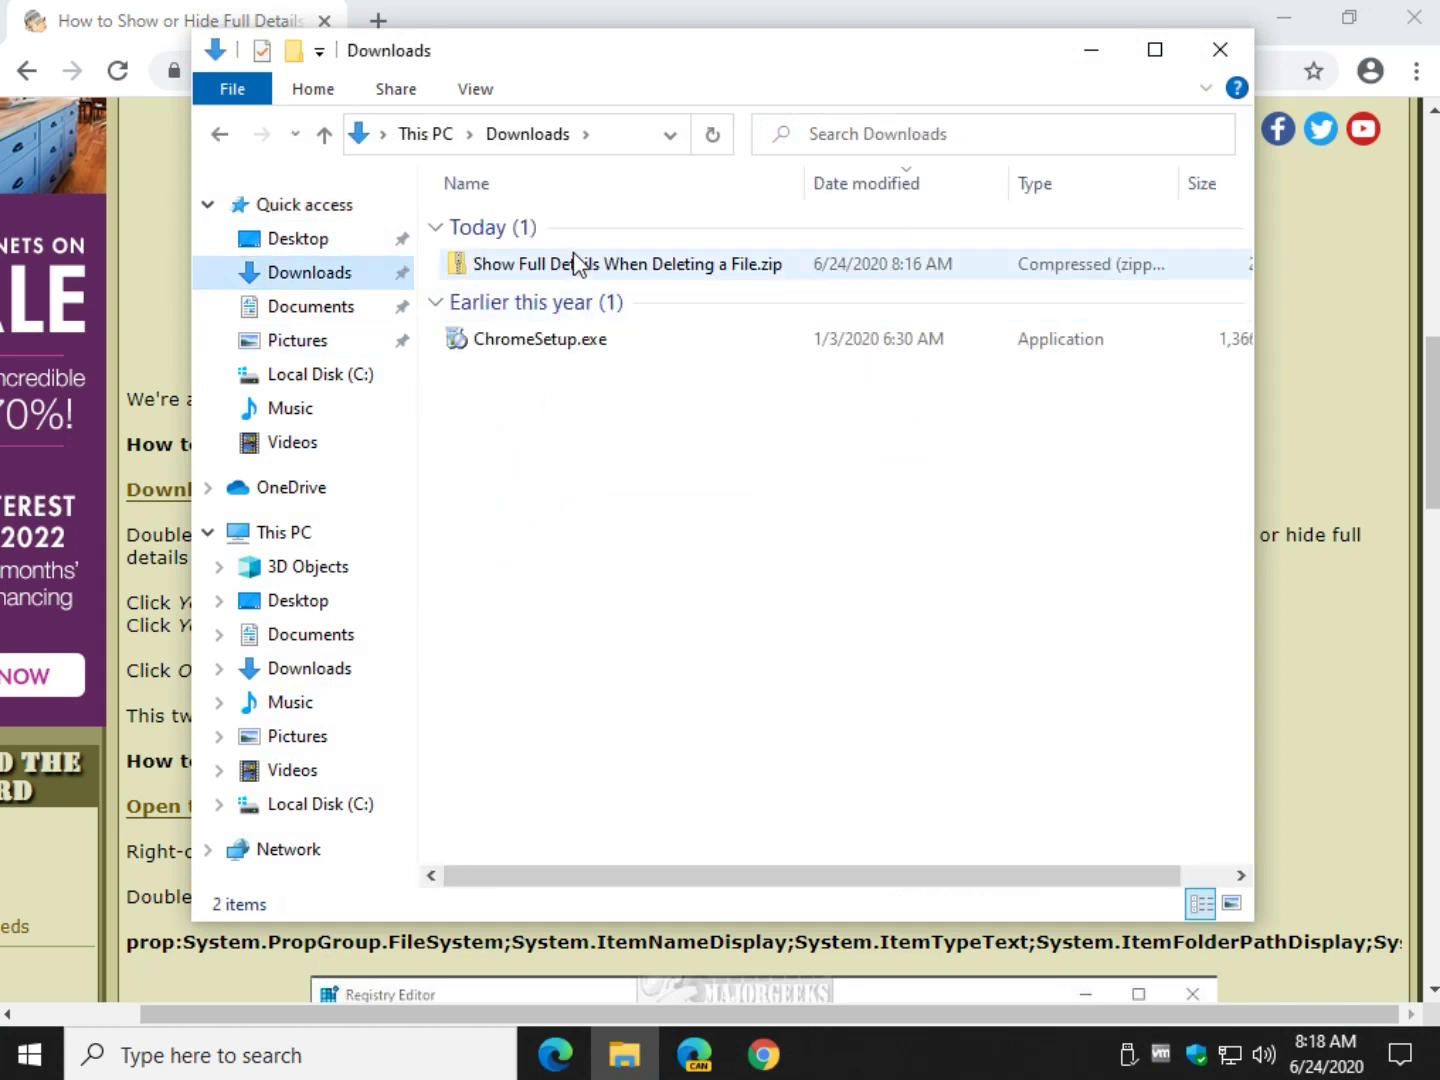
double_click(573, 264)
click(622, 84)
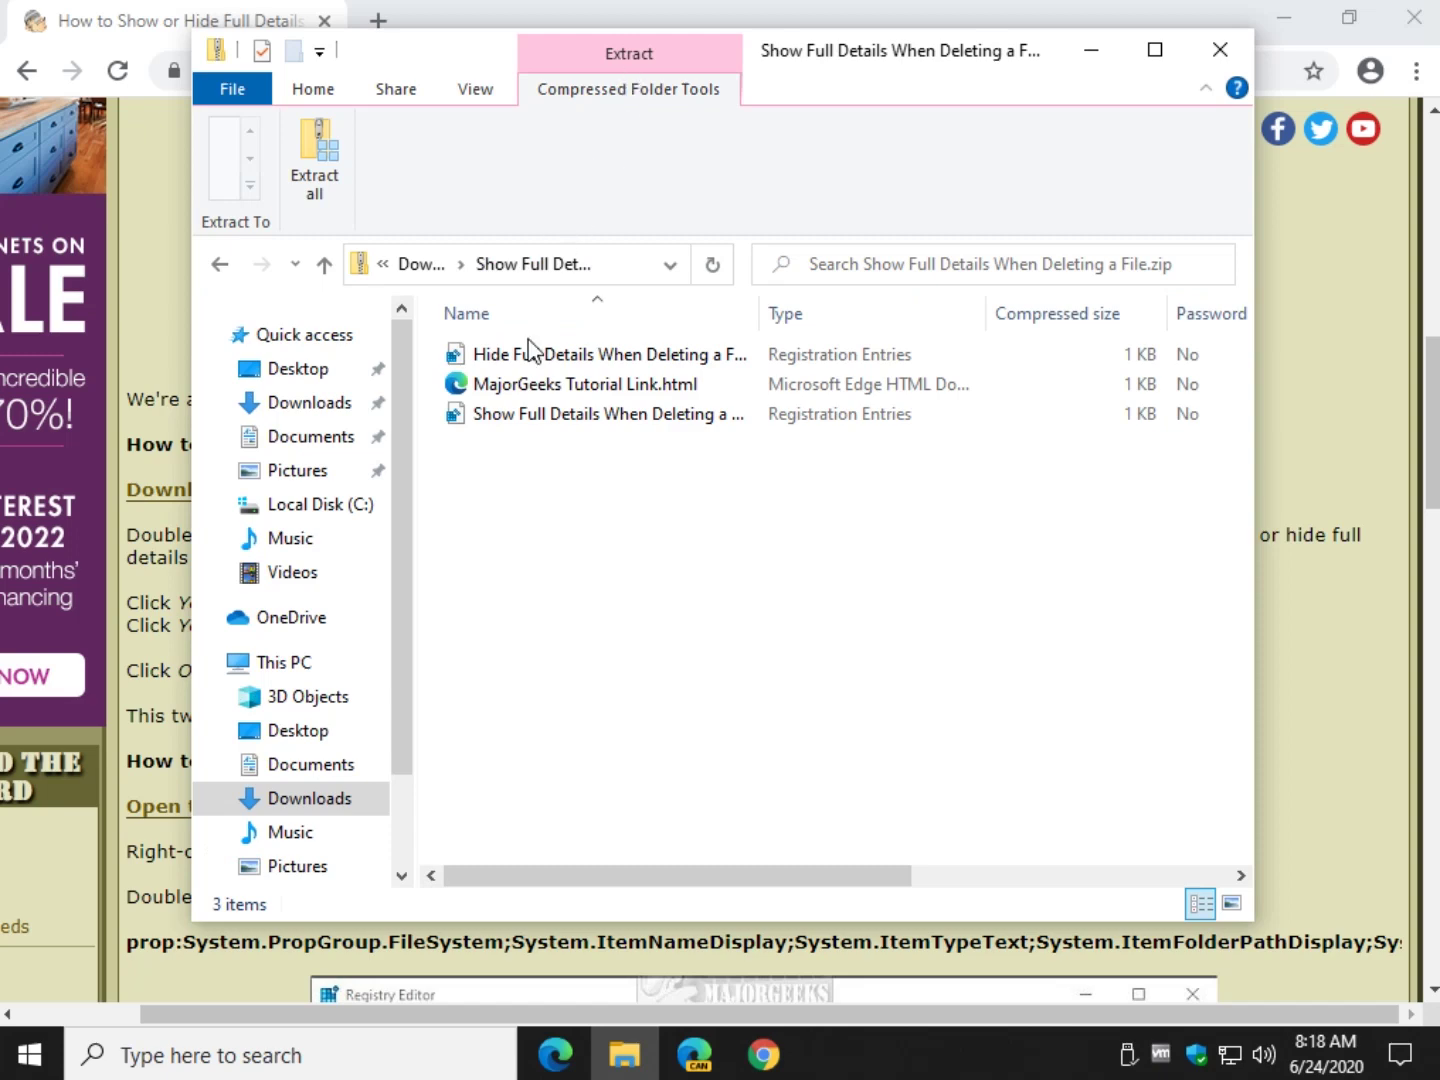
click(314, 159)
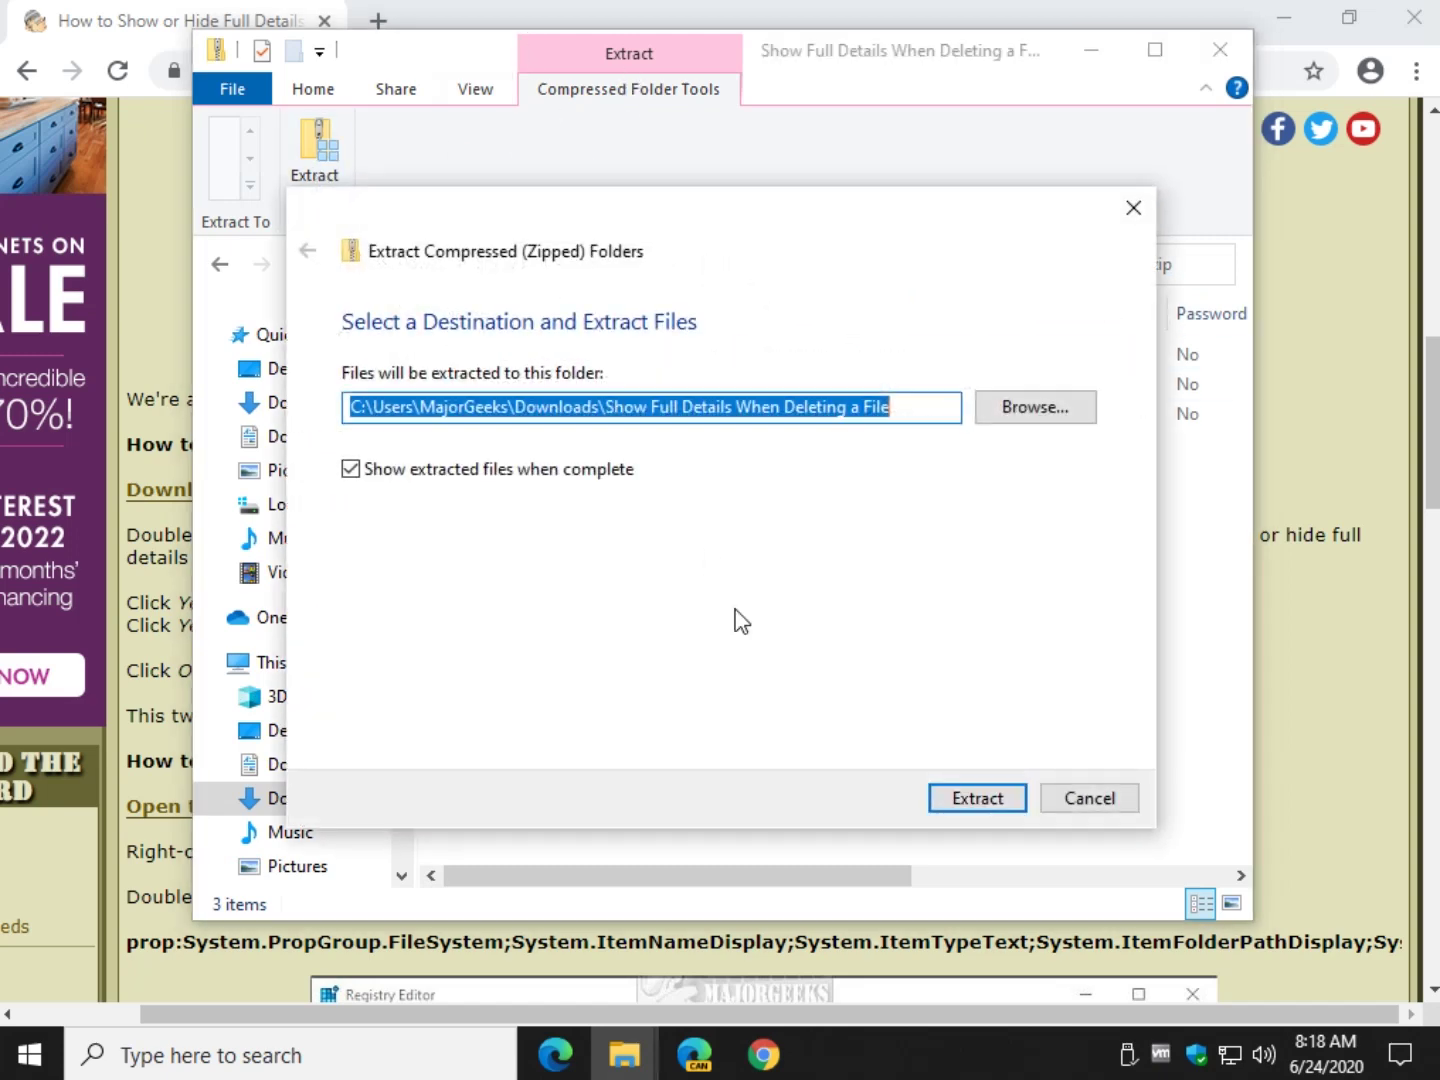
click(976, 802)
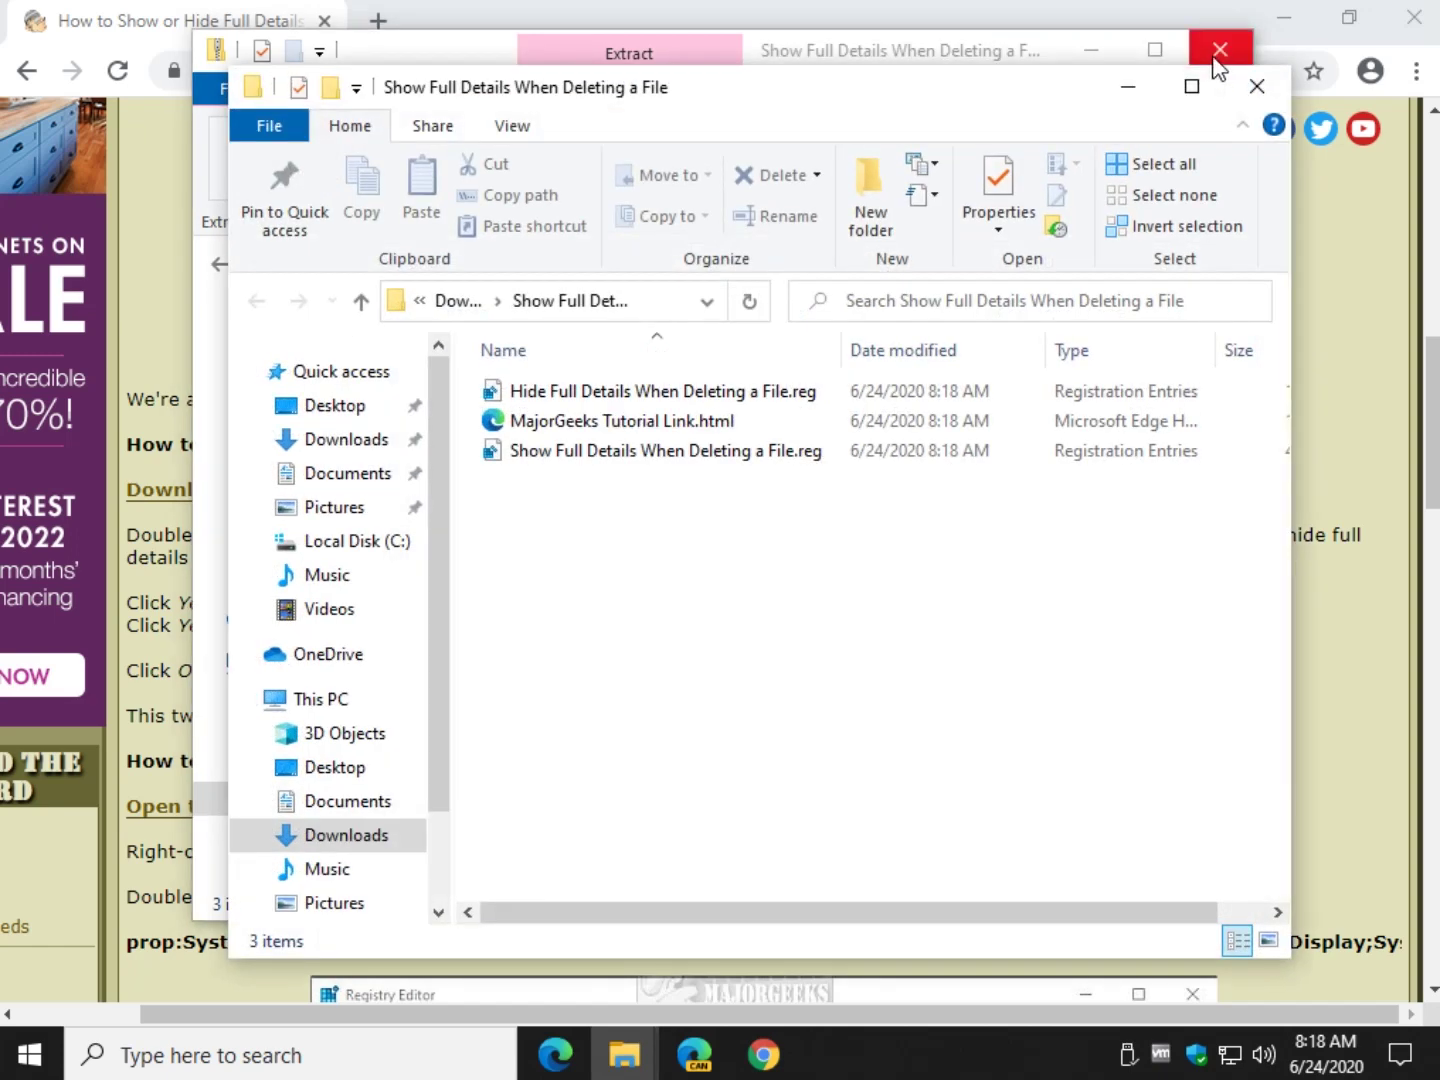
Merge Show Full Details When Deleting a File.reg into the registry, approving every prompt, then show the desktop.
click(1215, 59)
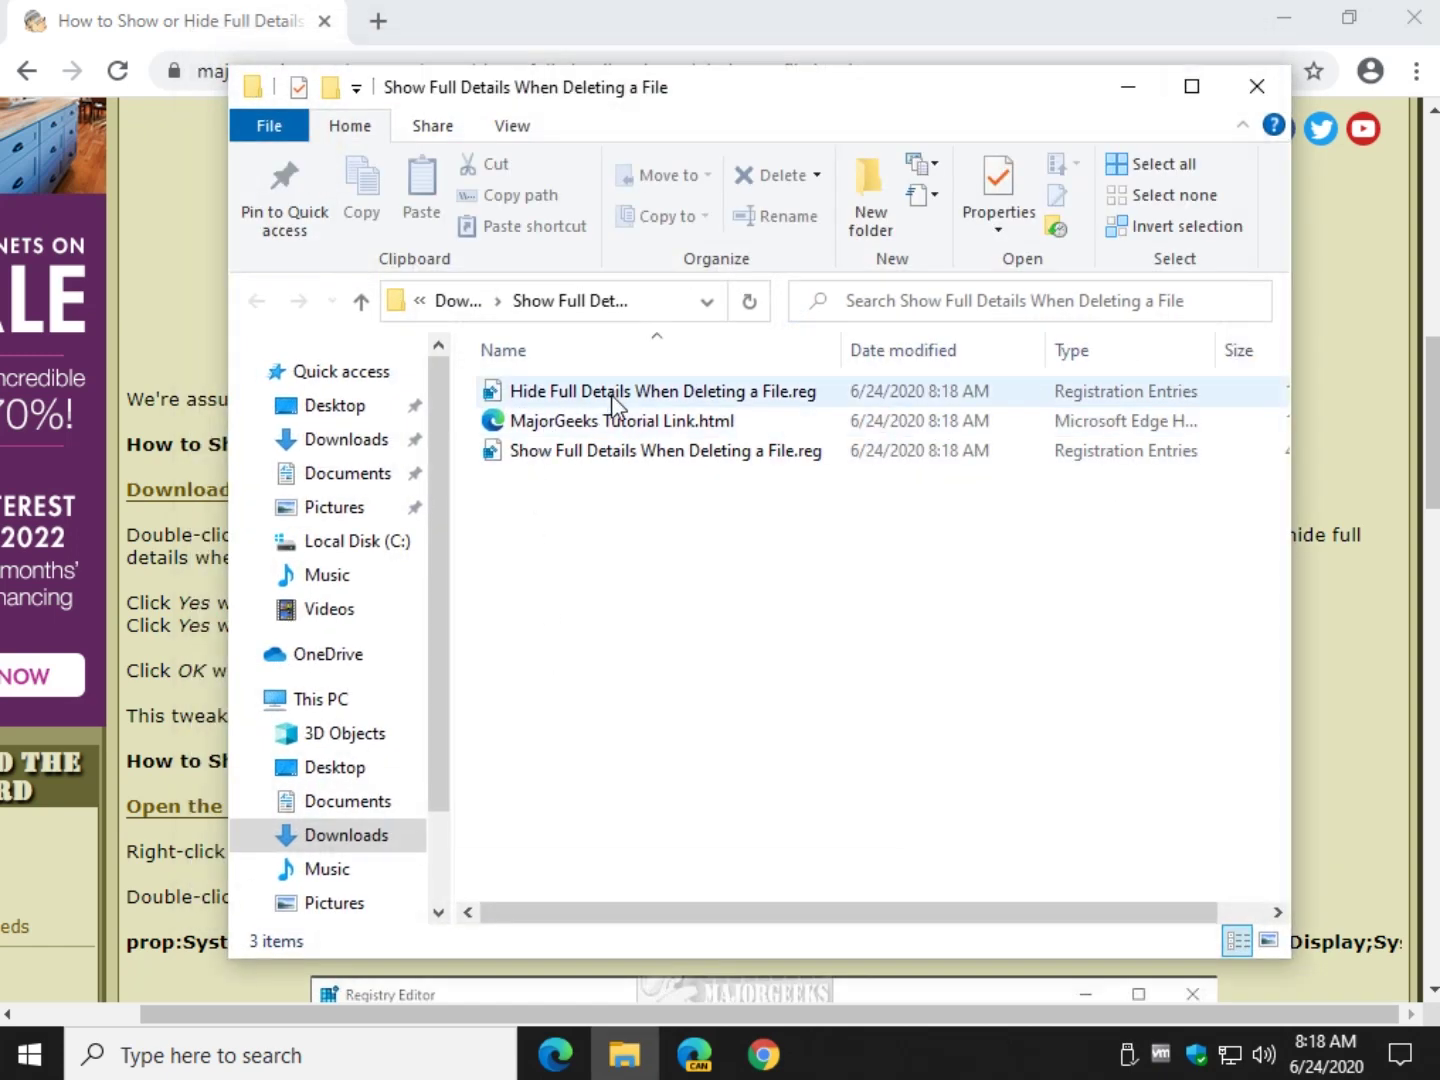
click(572, 453)
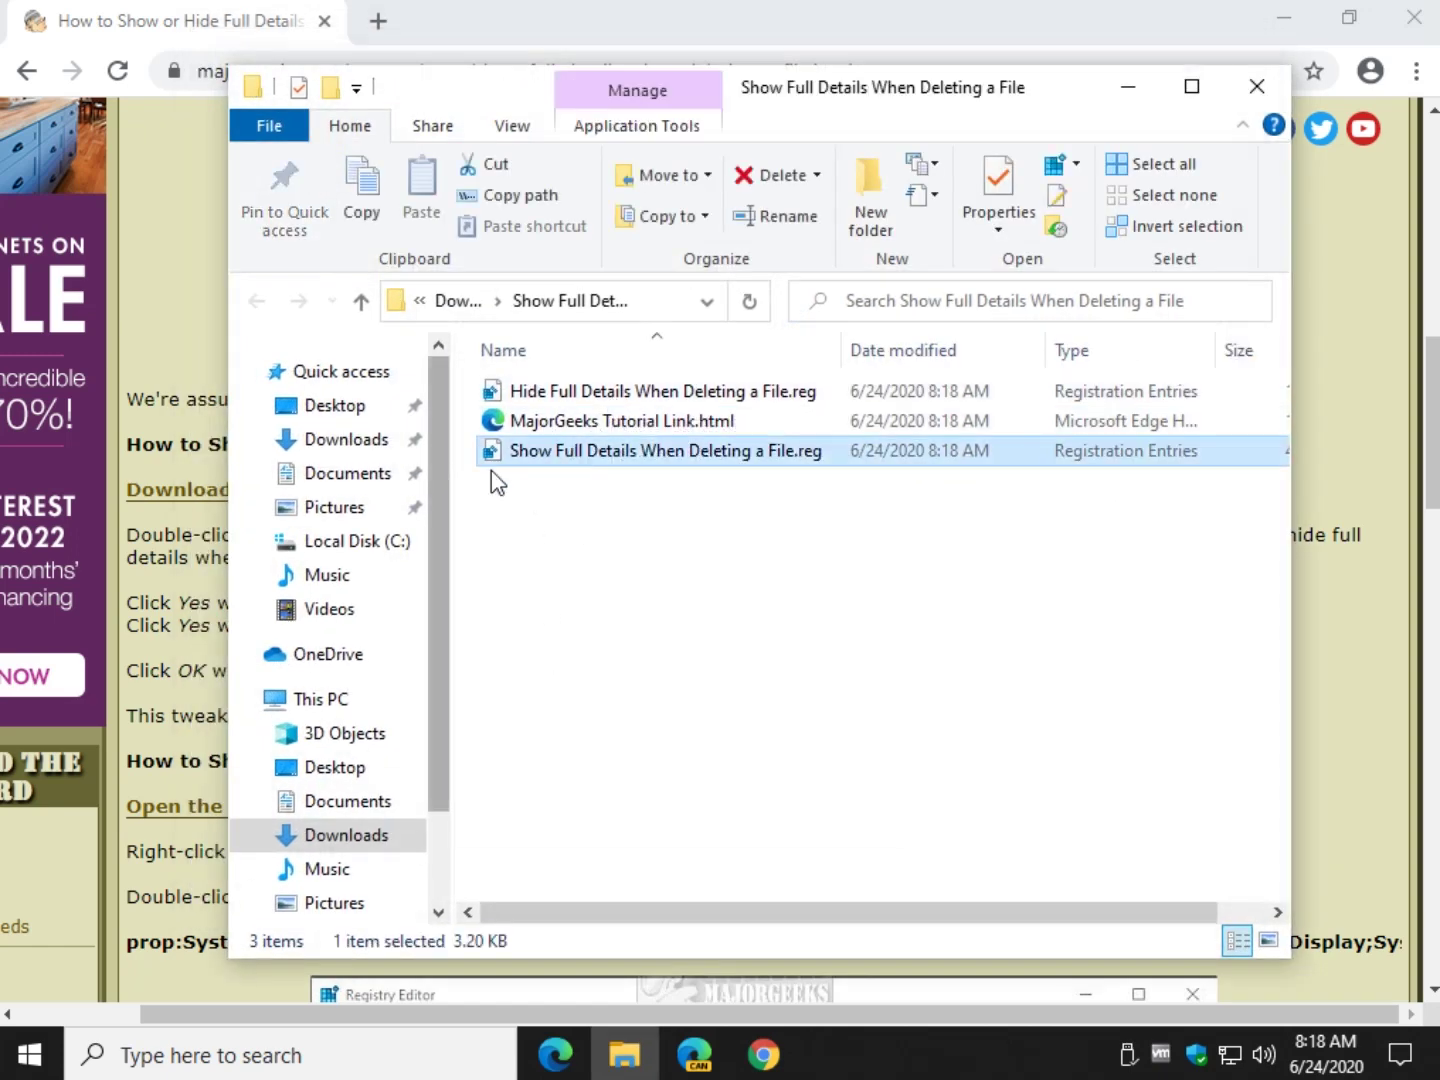
double_click(795, 458)
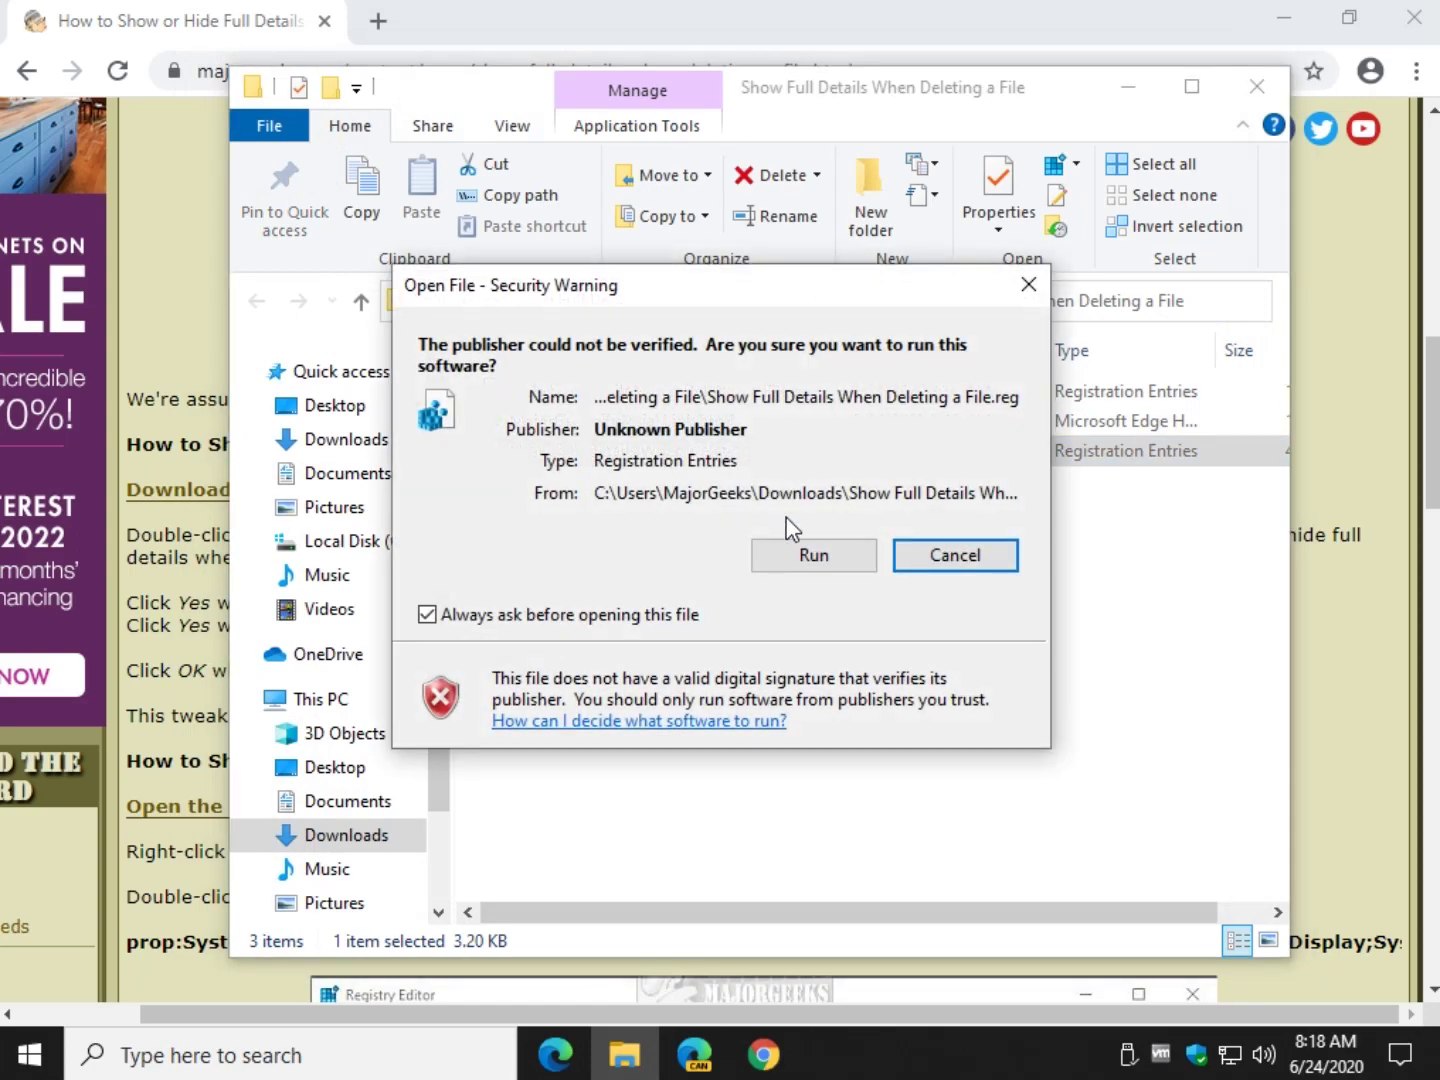
click(781, 556)
click(672, 718)
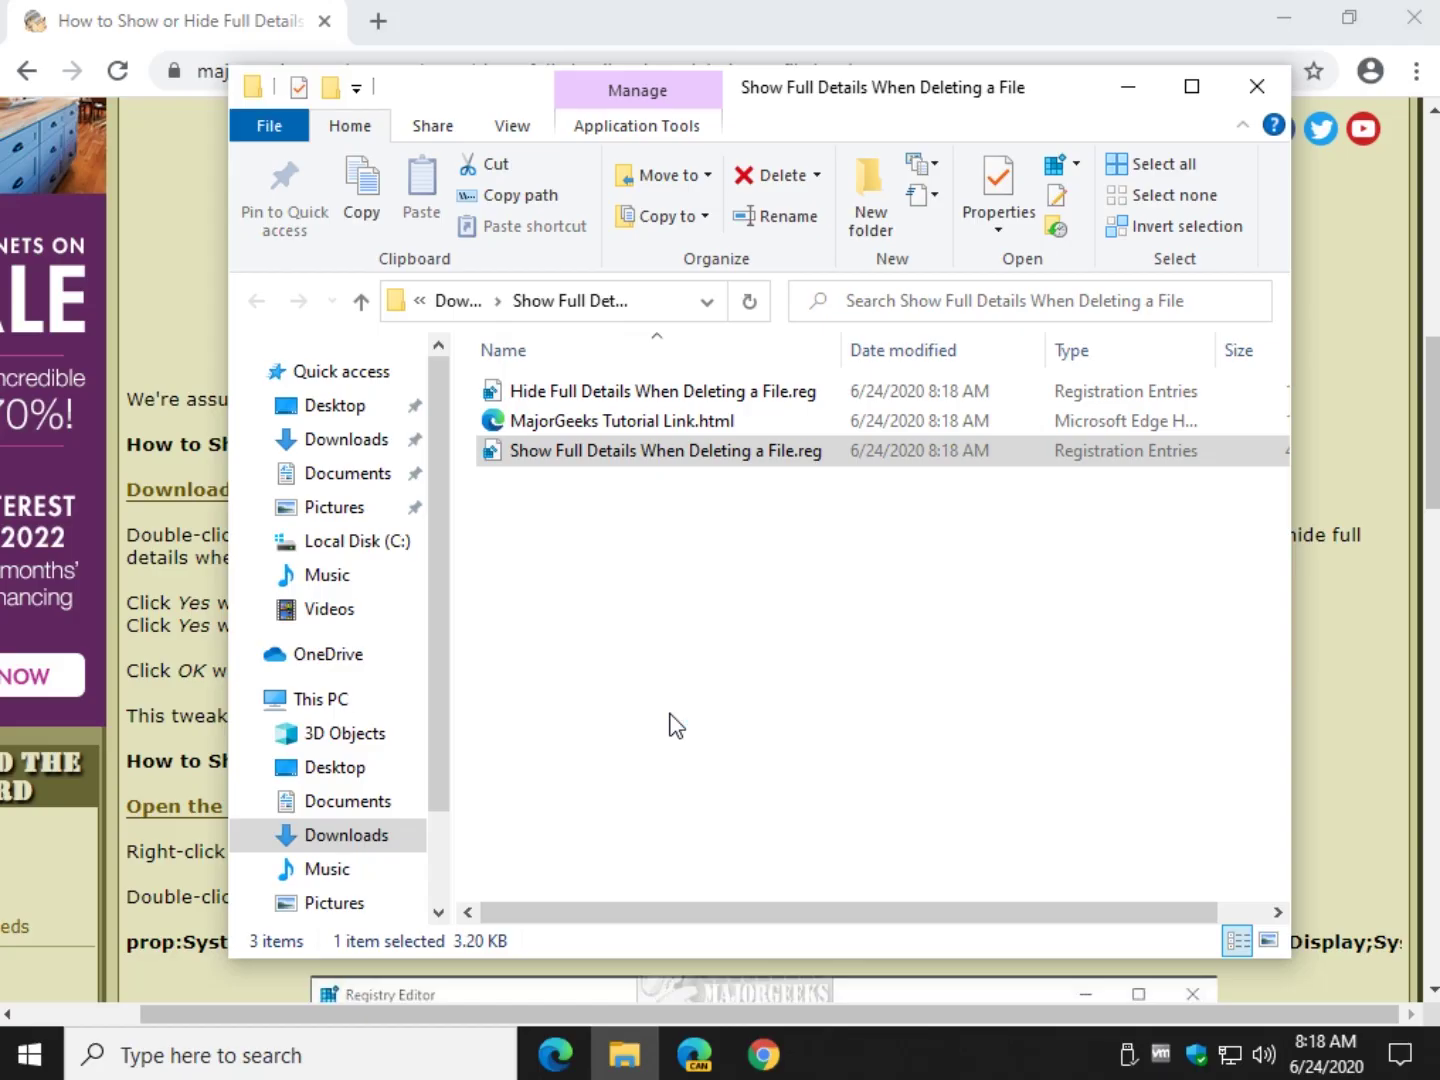
click(929, 571)
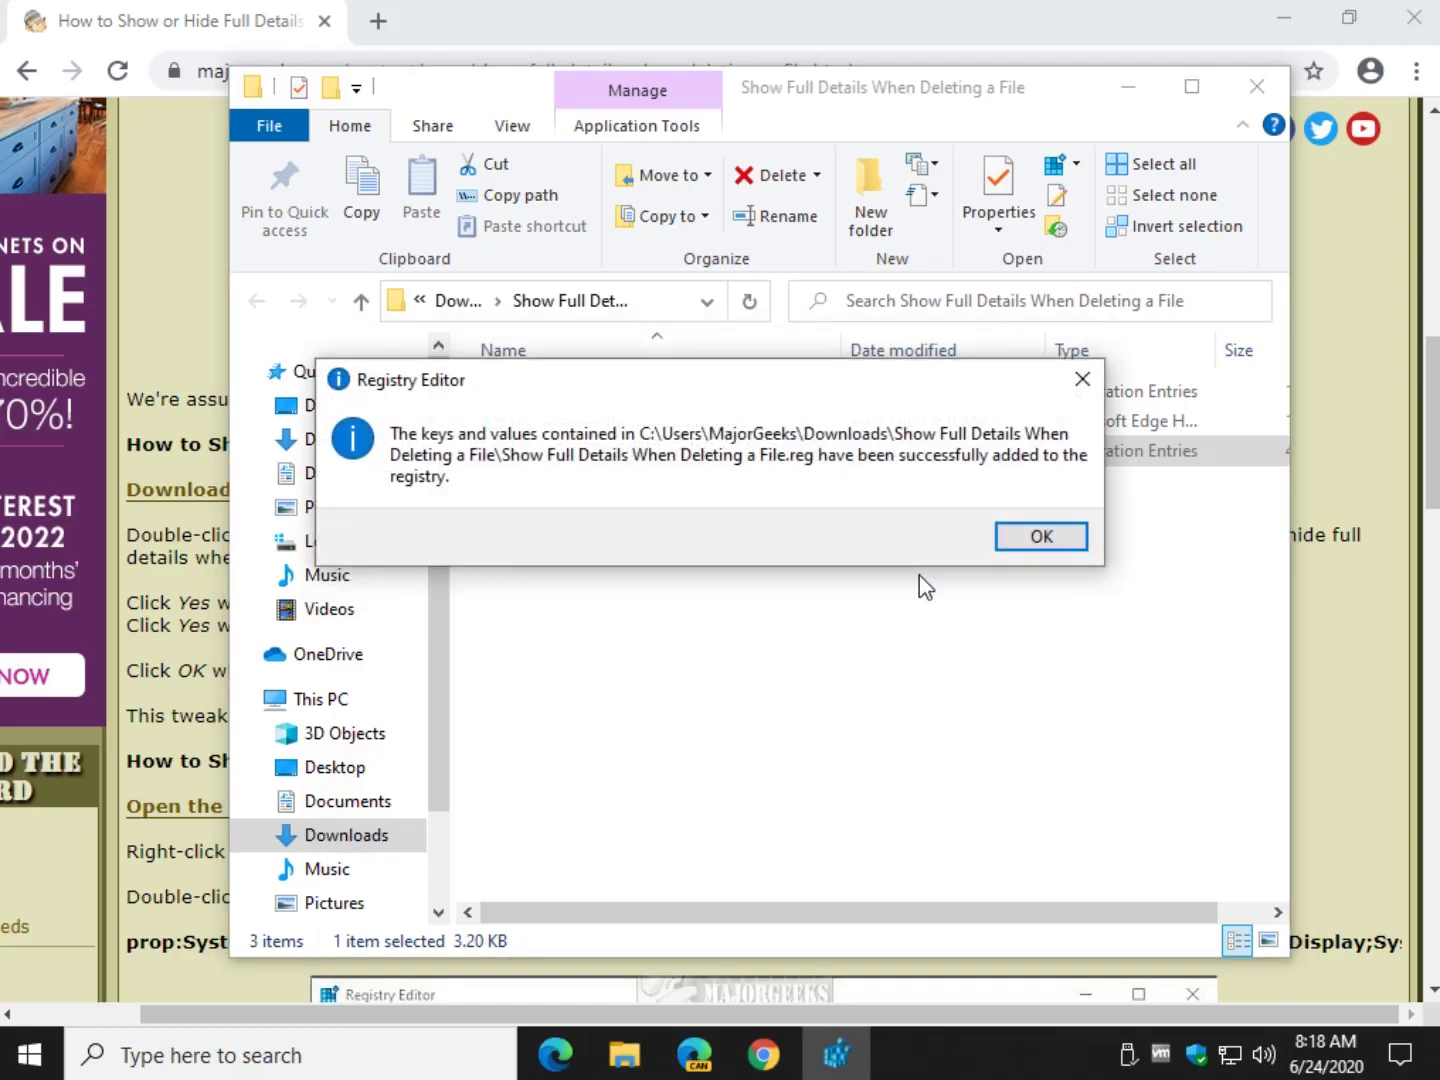
click(1039, 536)
click(1256, 86)
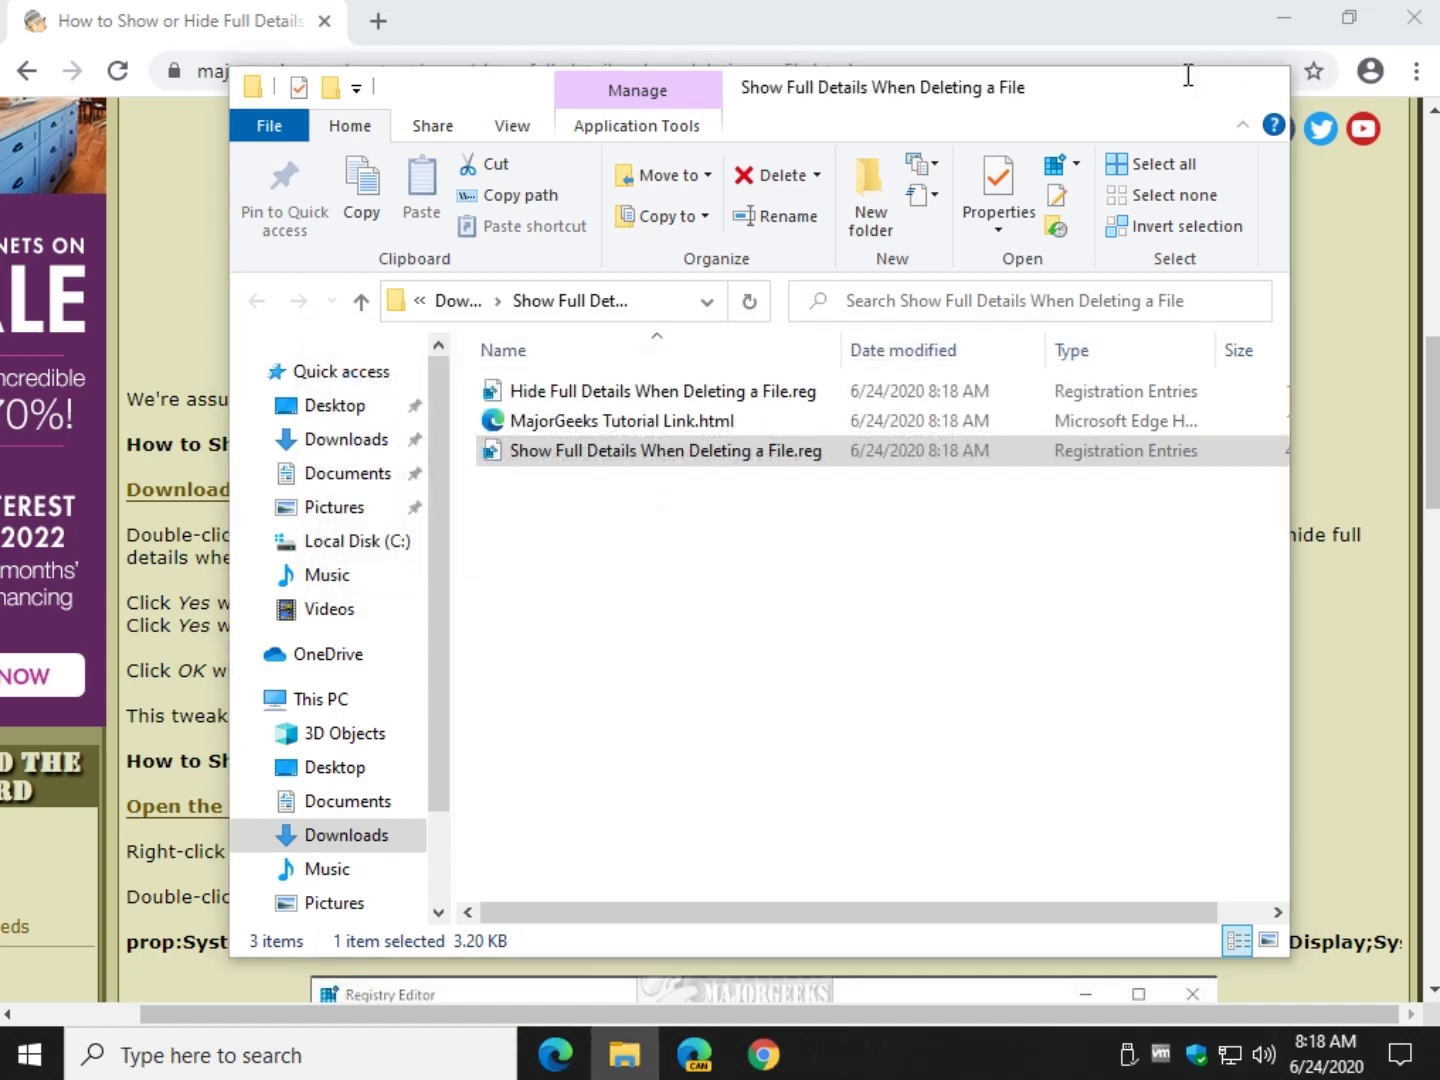
click(1283, 17)
Delete MajorGeeks Text 1.txt to see the full-details prompt, then answer No to keep it.
click(65, 591)
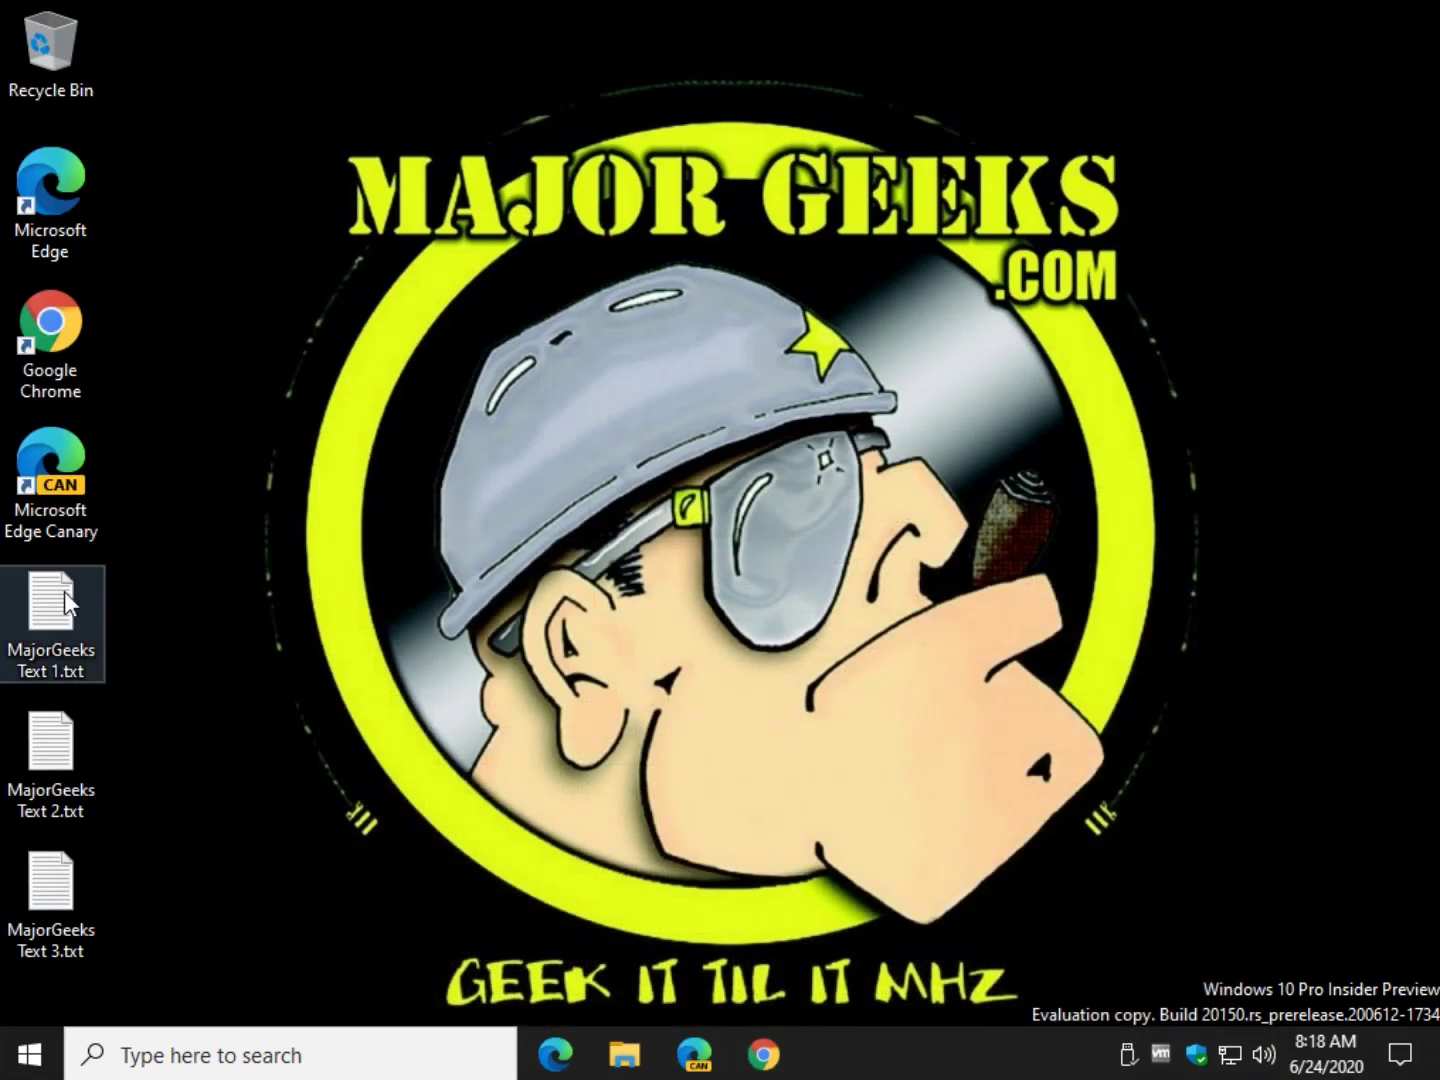
key(Delete)
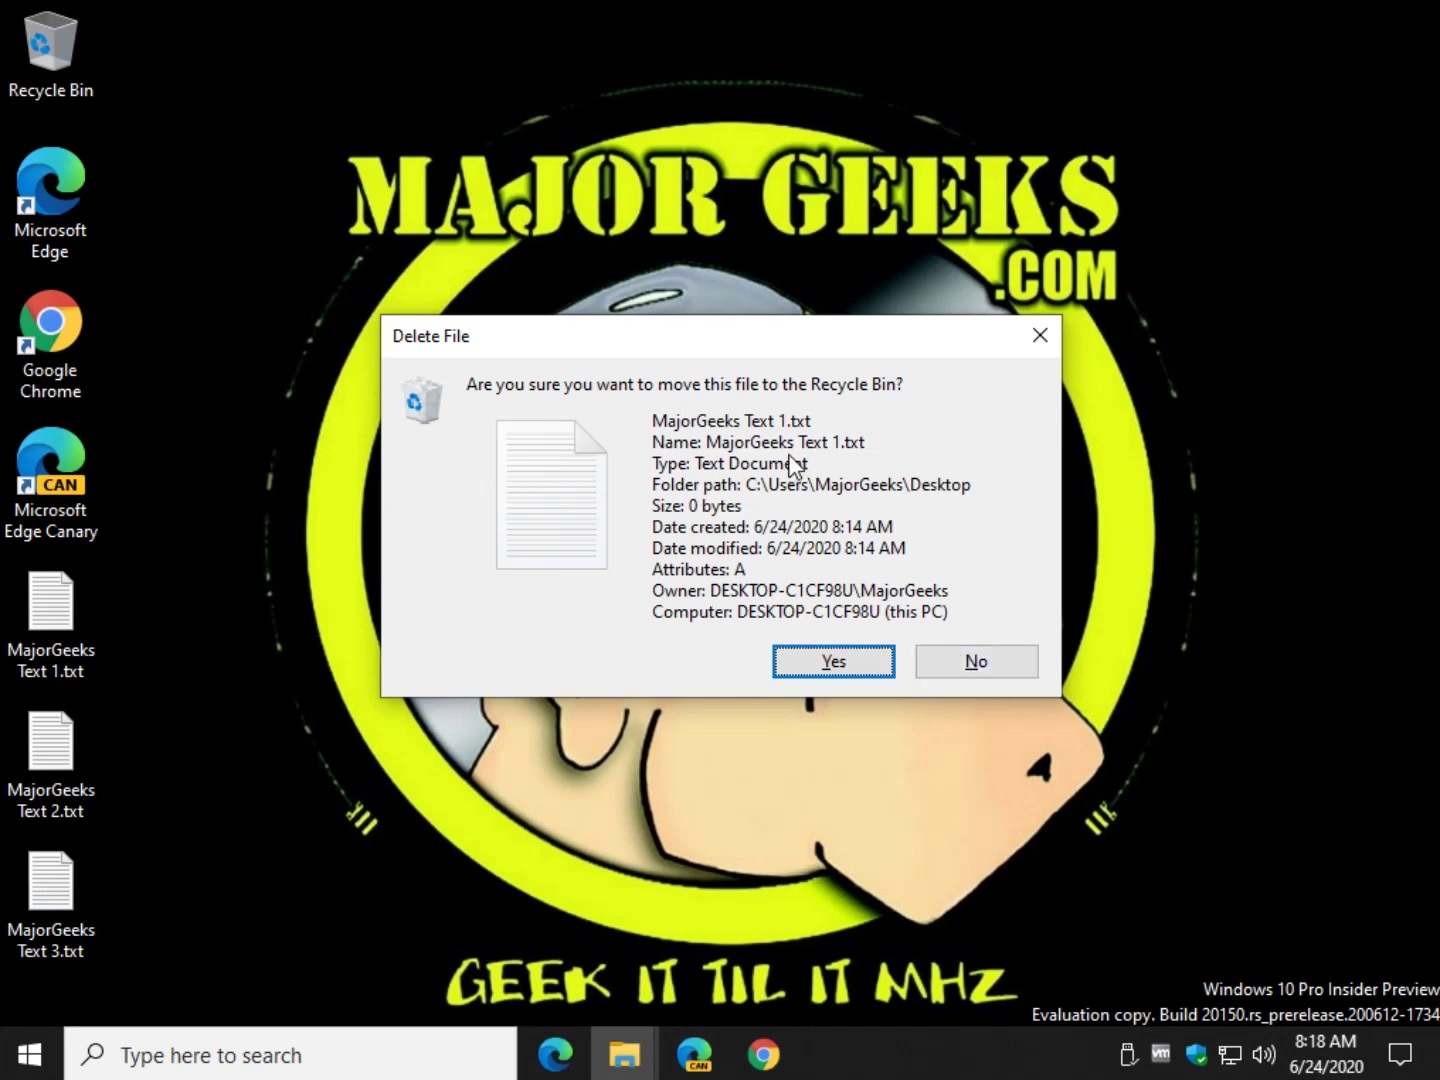
click(979, 663)
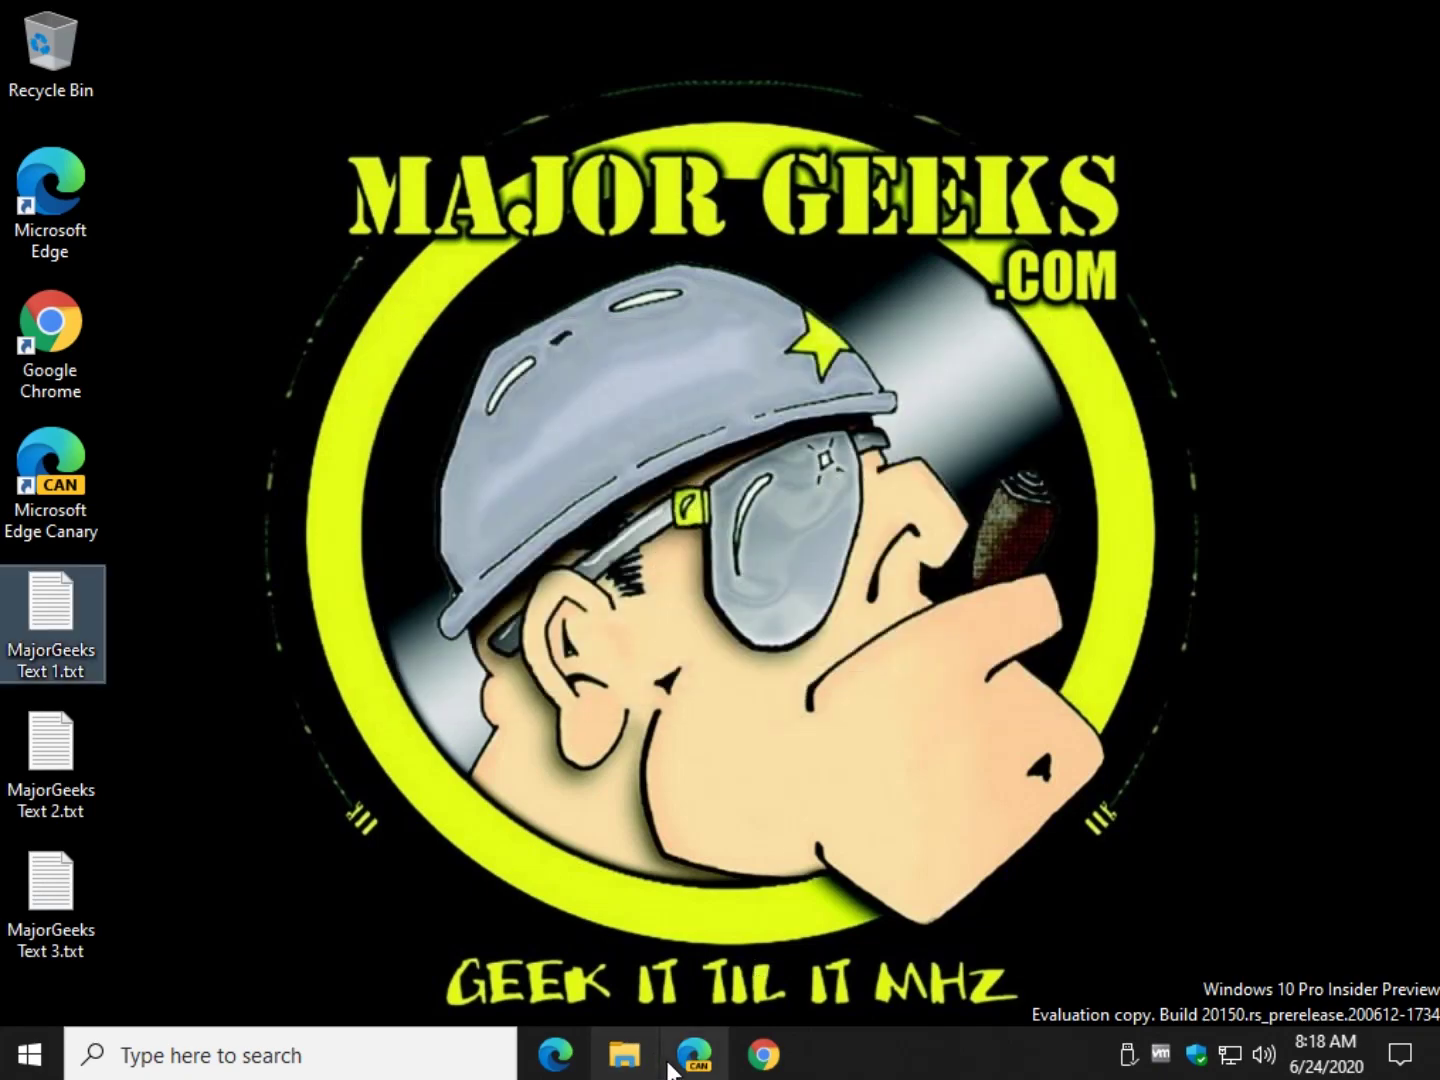
Copy the article's Computer\HKEY_CLASSES_ROOT\AllFilesystemObjects path and open the Run box for regedit.
click(763, 1054)
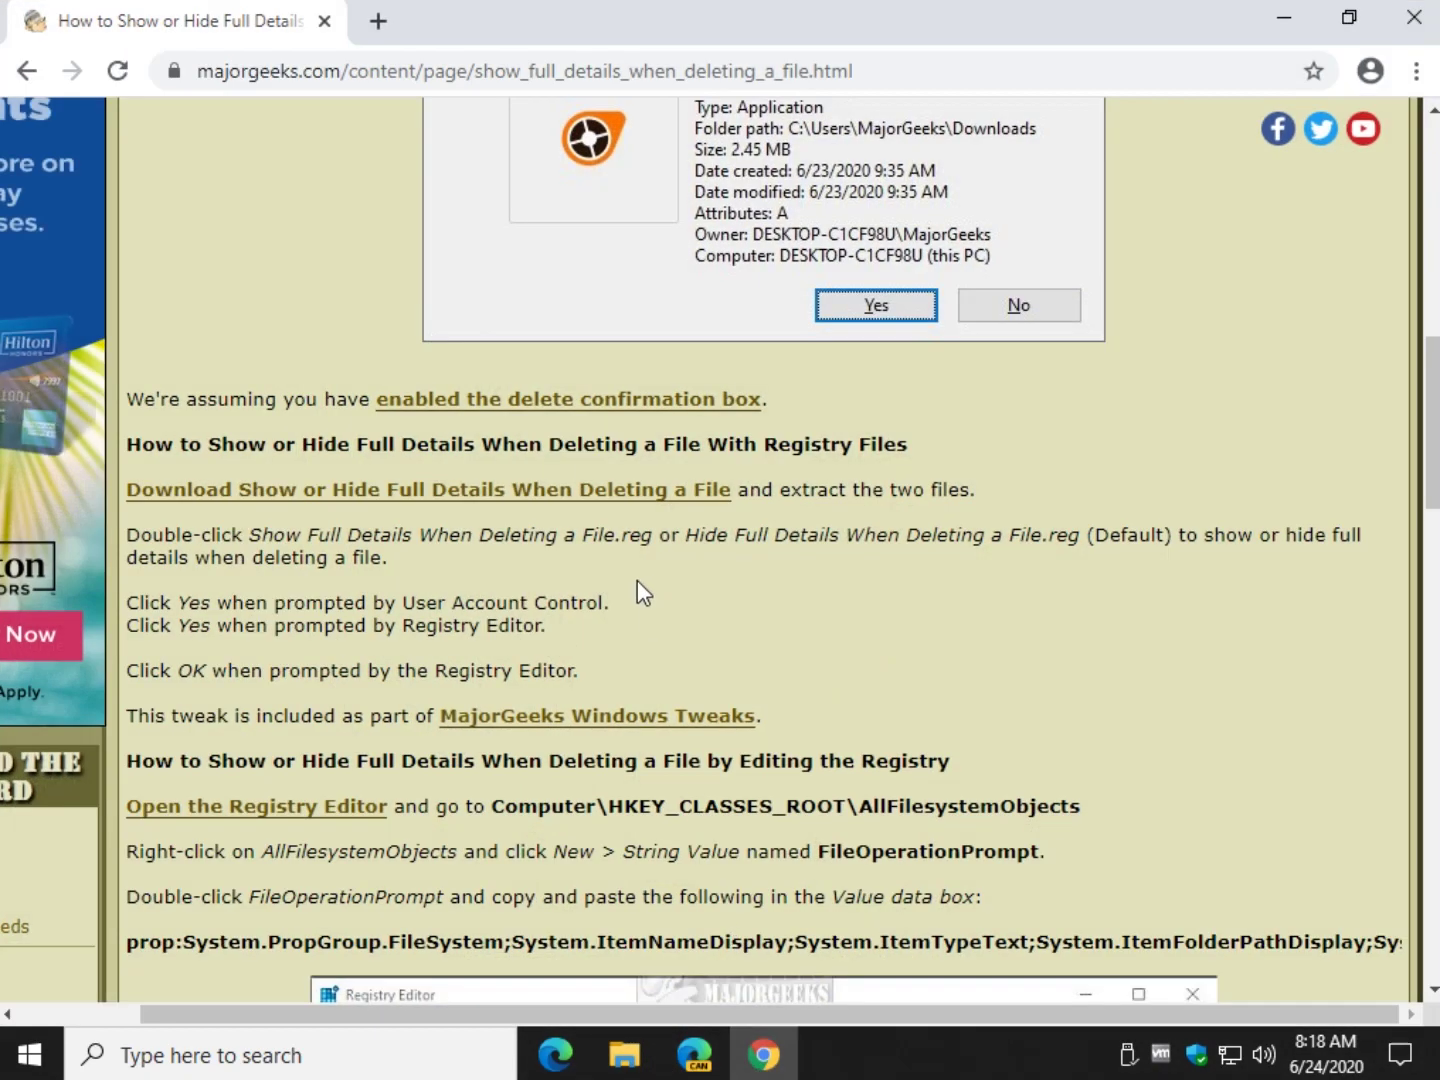
scroll(638, 637, down, 4)
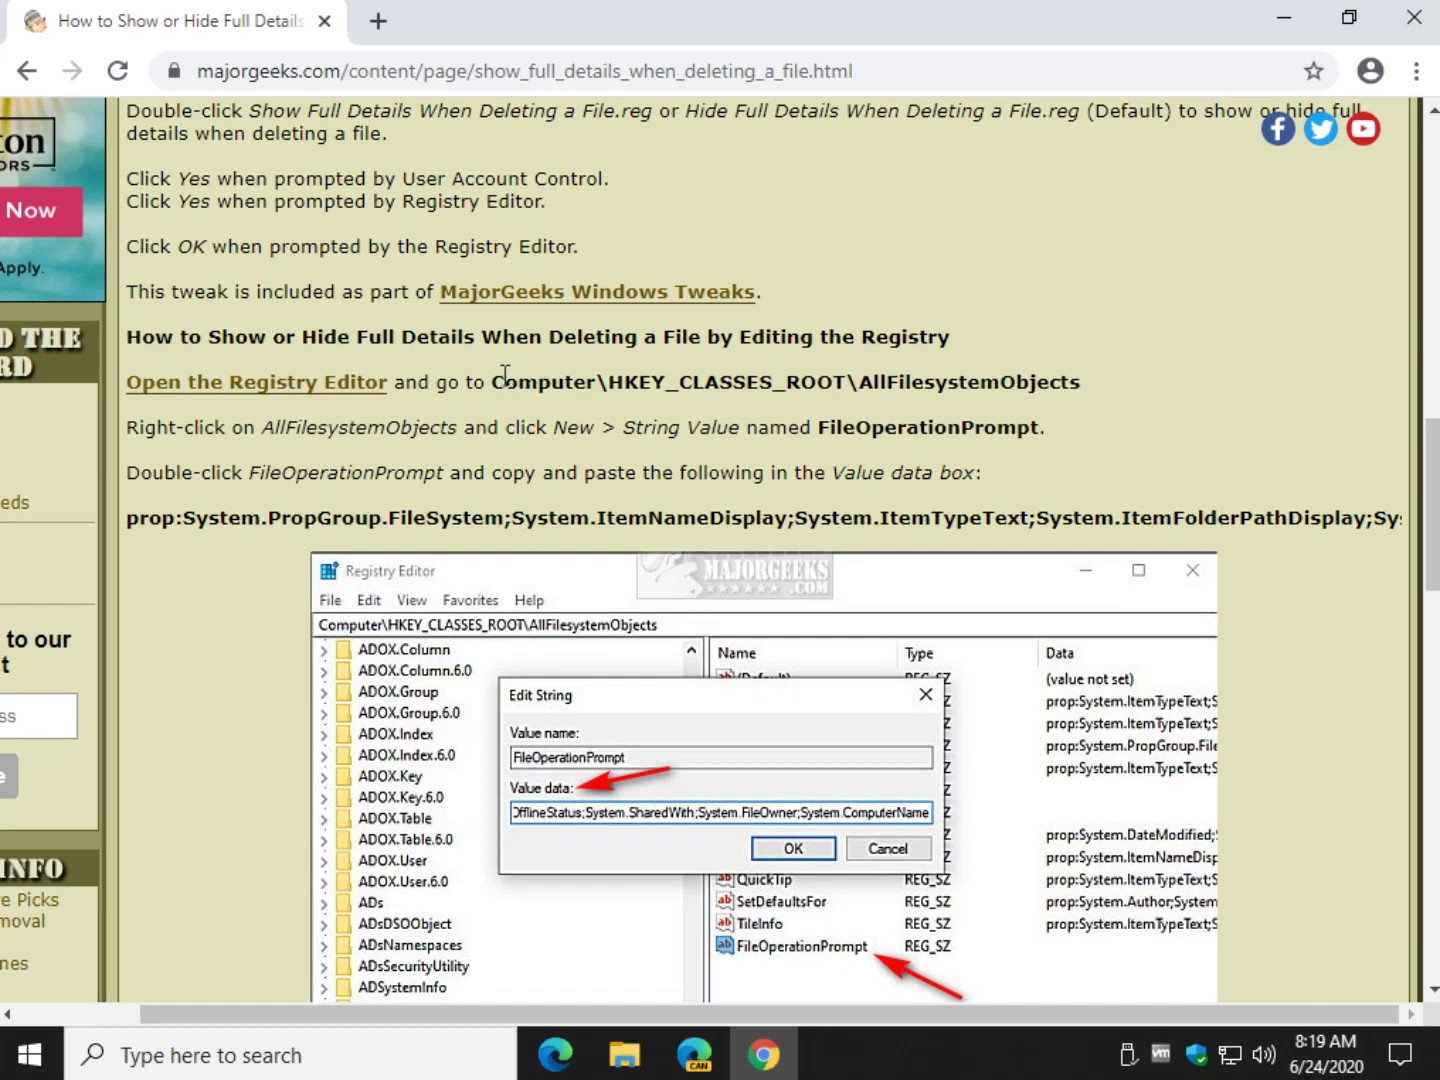
drag(493, 382, 1124, 400)
key(ctrl+c)
right_click(1016, 375)
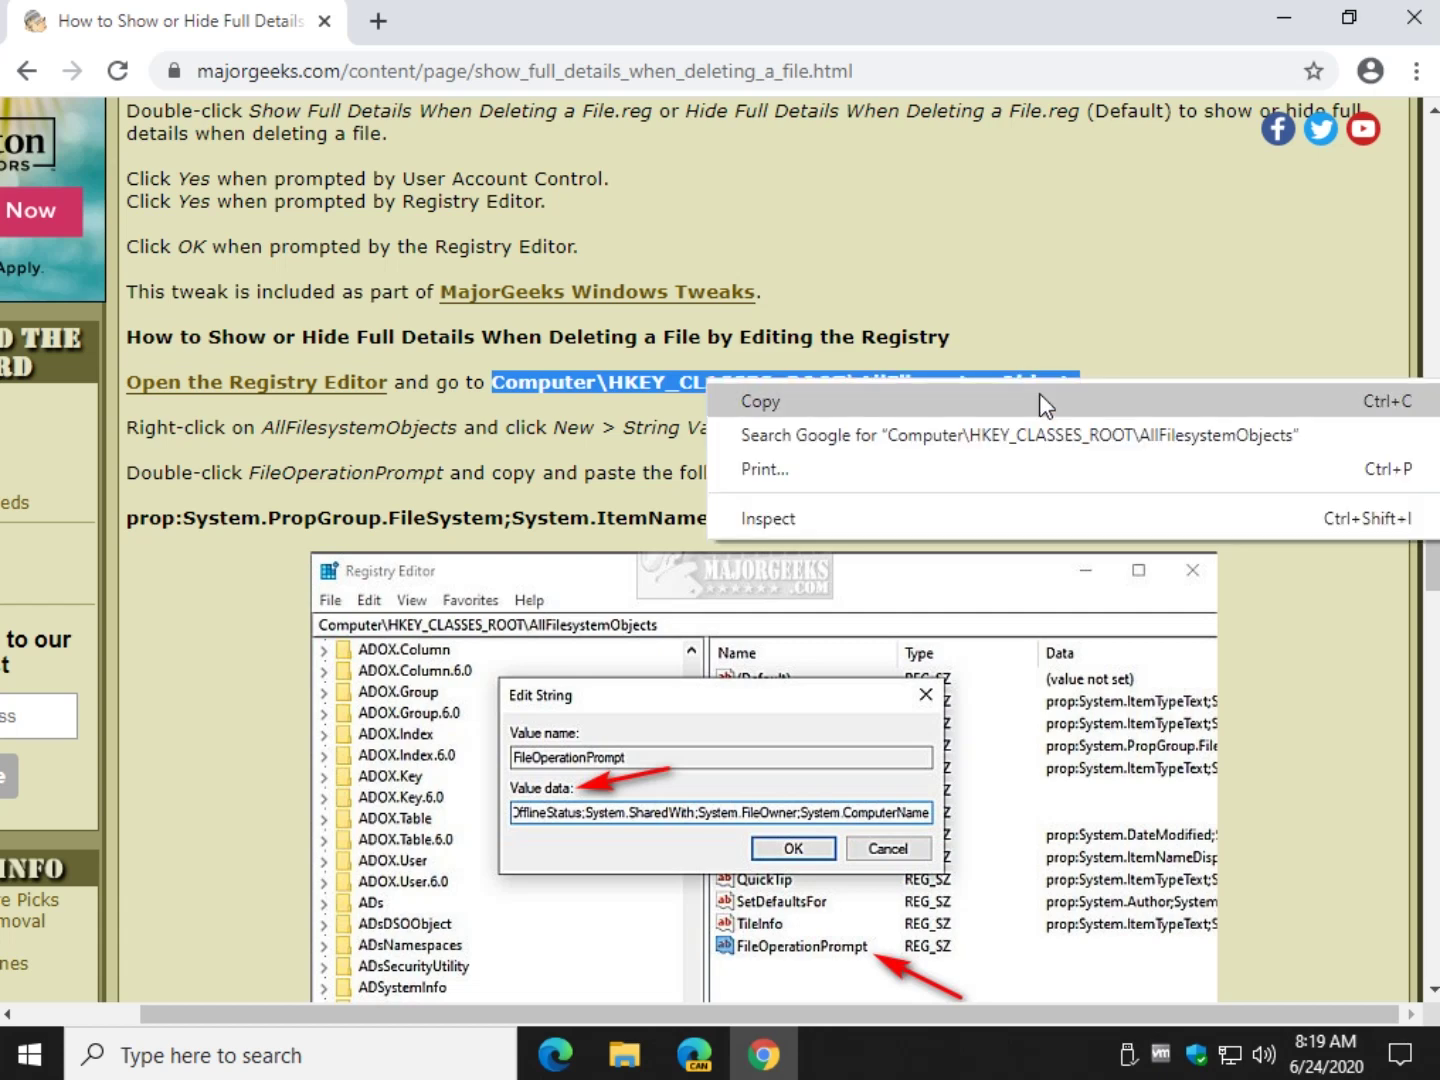
click(1042, 392)
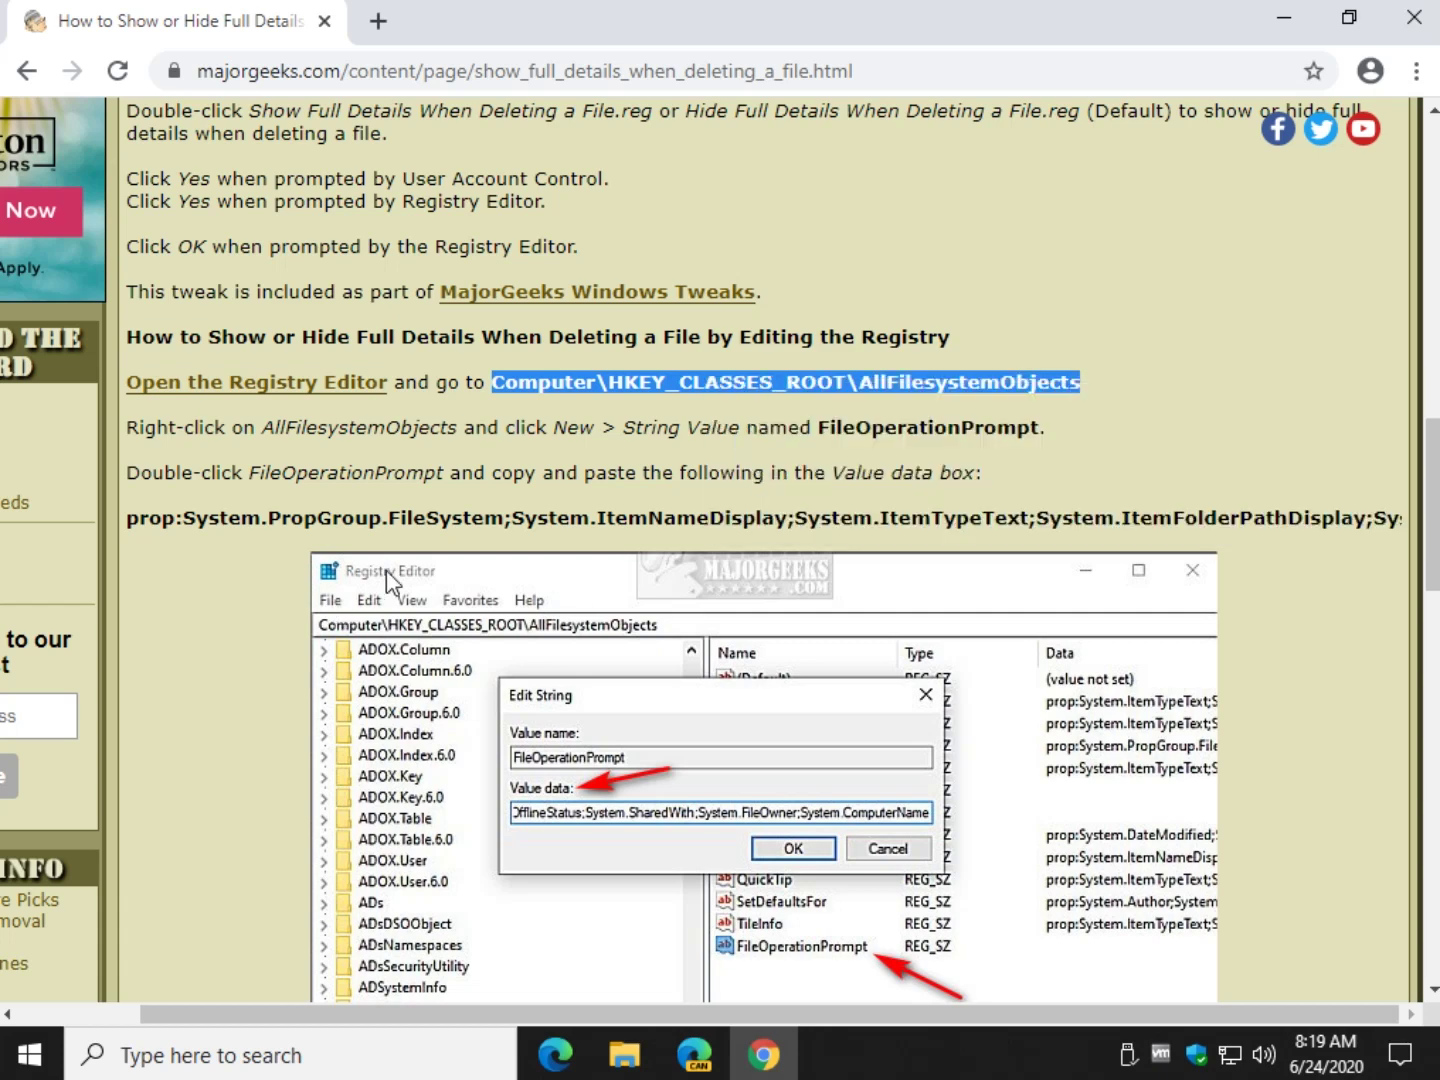
key(super+r)
Launch Registry Editor as administrator and paste the path to jump to HKEY_CLASSES_ROOT\AllFilesystemObjects.
key(Return)
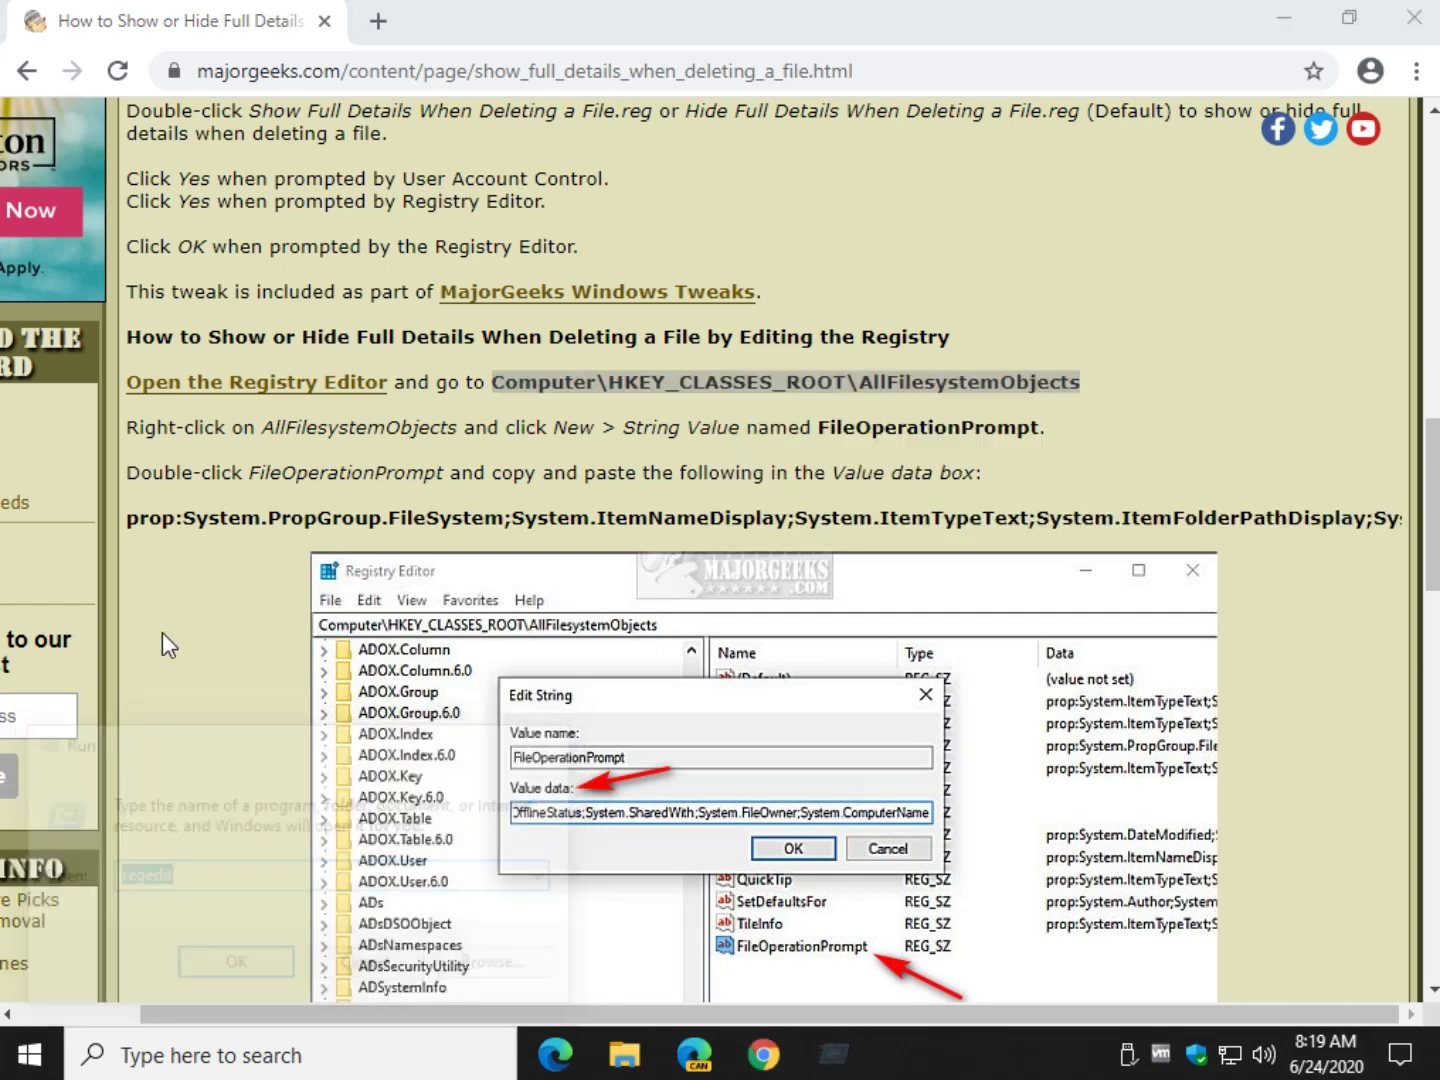
click(611, 733)
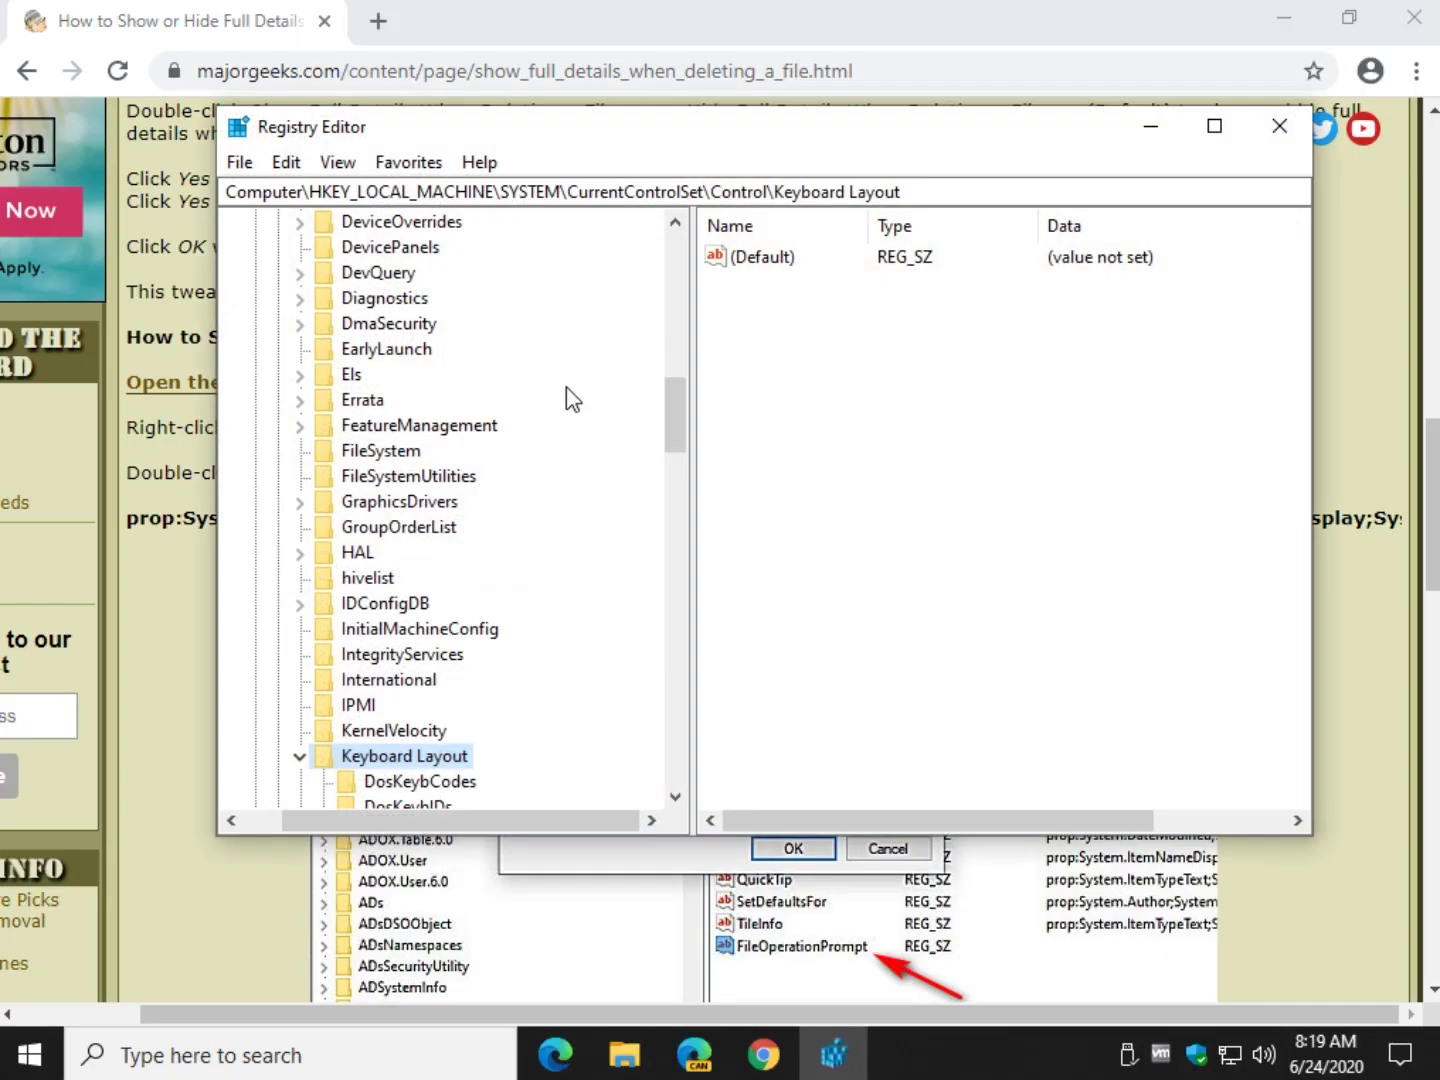
click(877, 199)
key(ctrl+v)
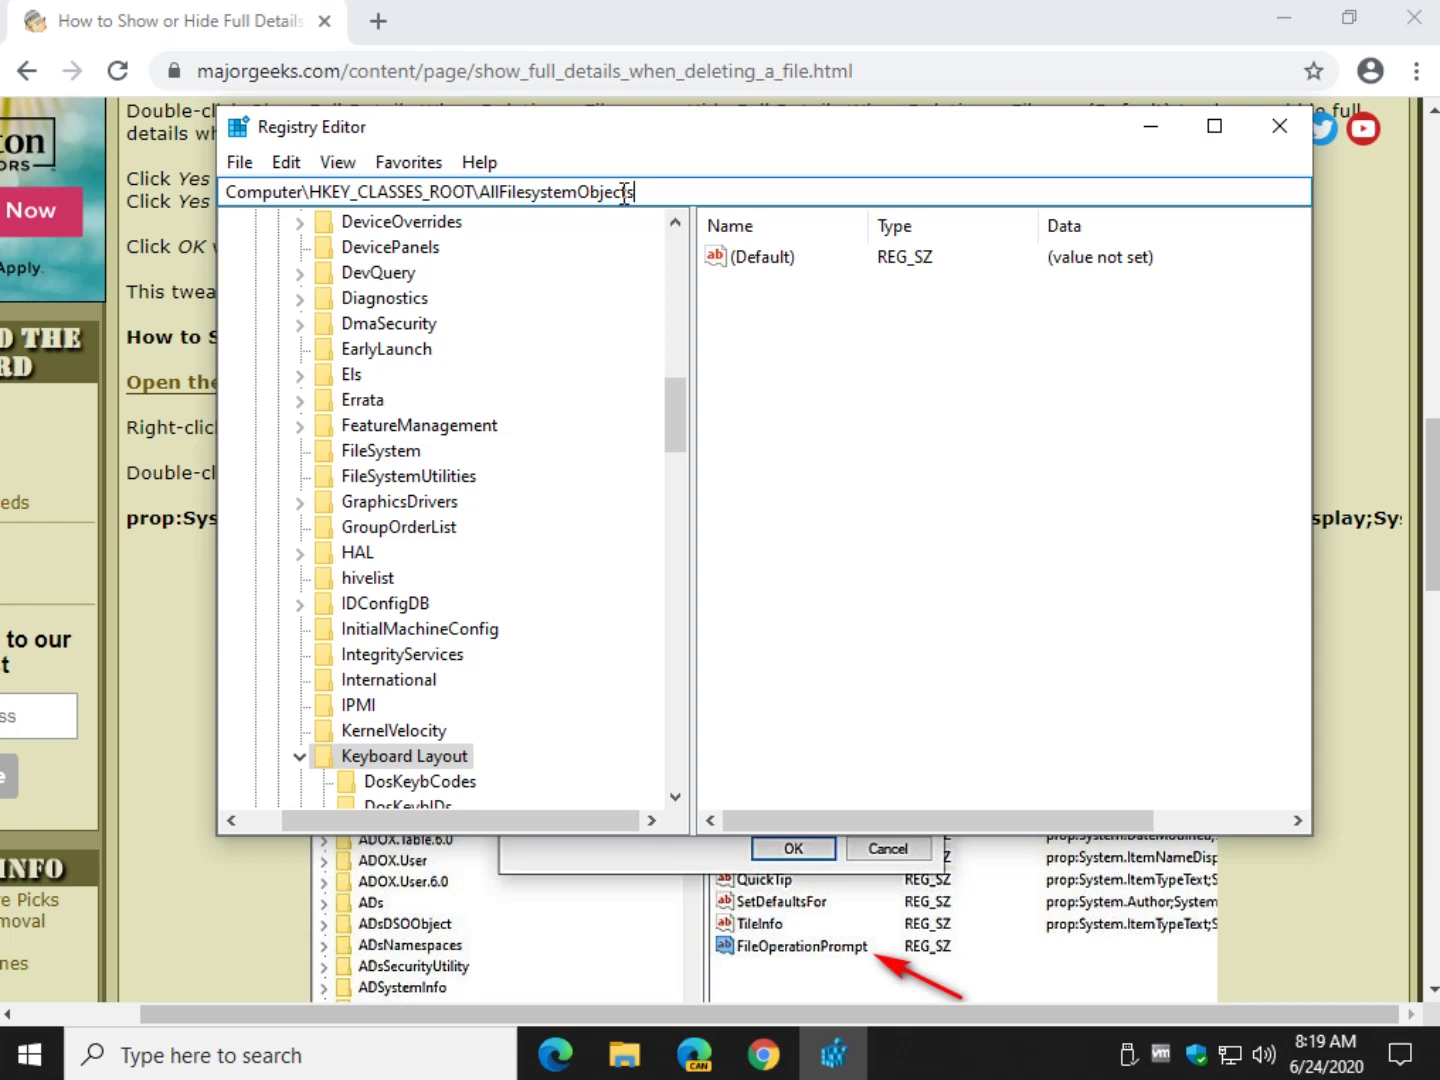
key(Return)
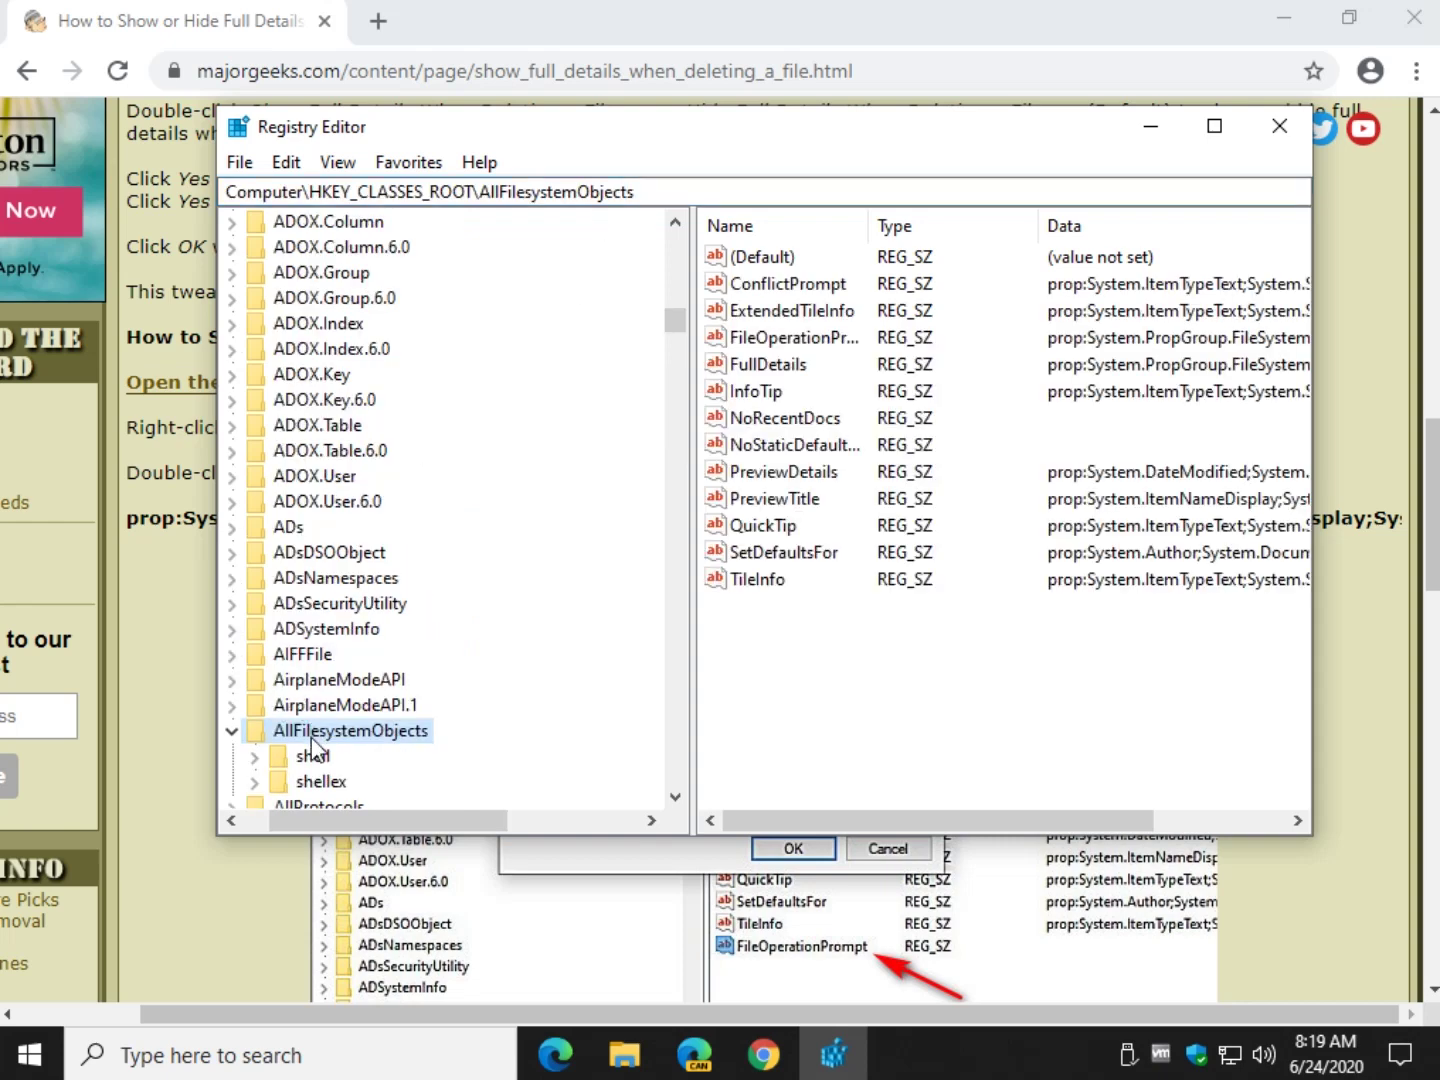
Review the article's FileOperationPrompt instructions.
click(229, 857)
scroll(230, 832, down, 5)
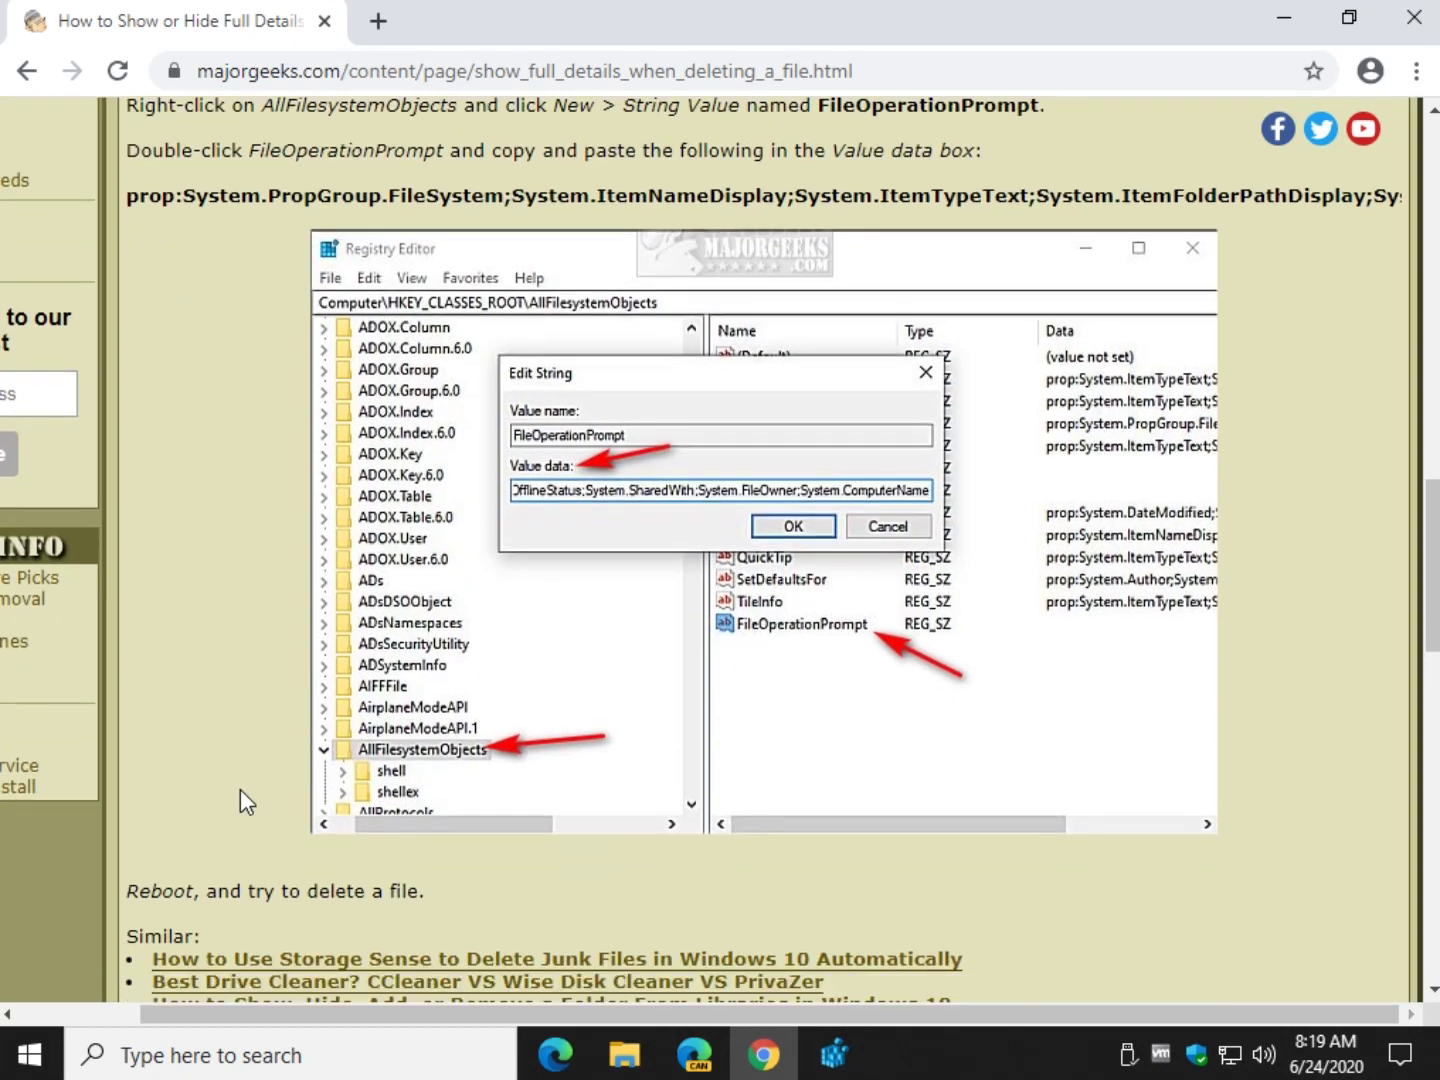
scroll(244, 763, up, 3)
scroll(297, 325, up, 1)
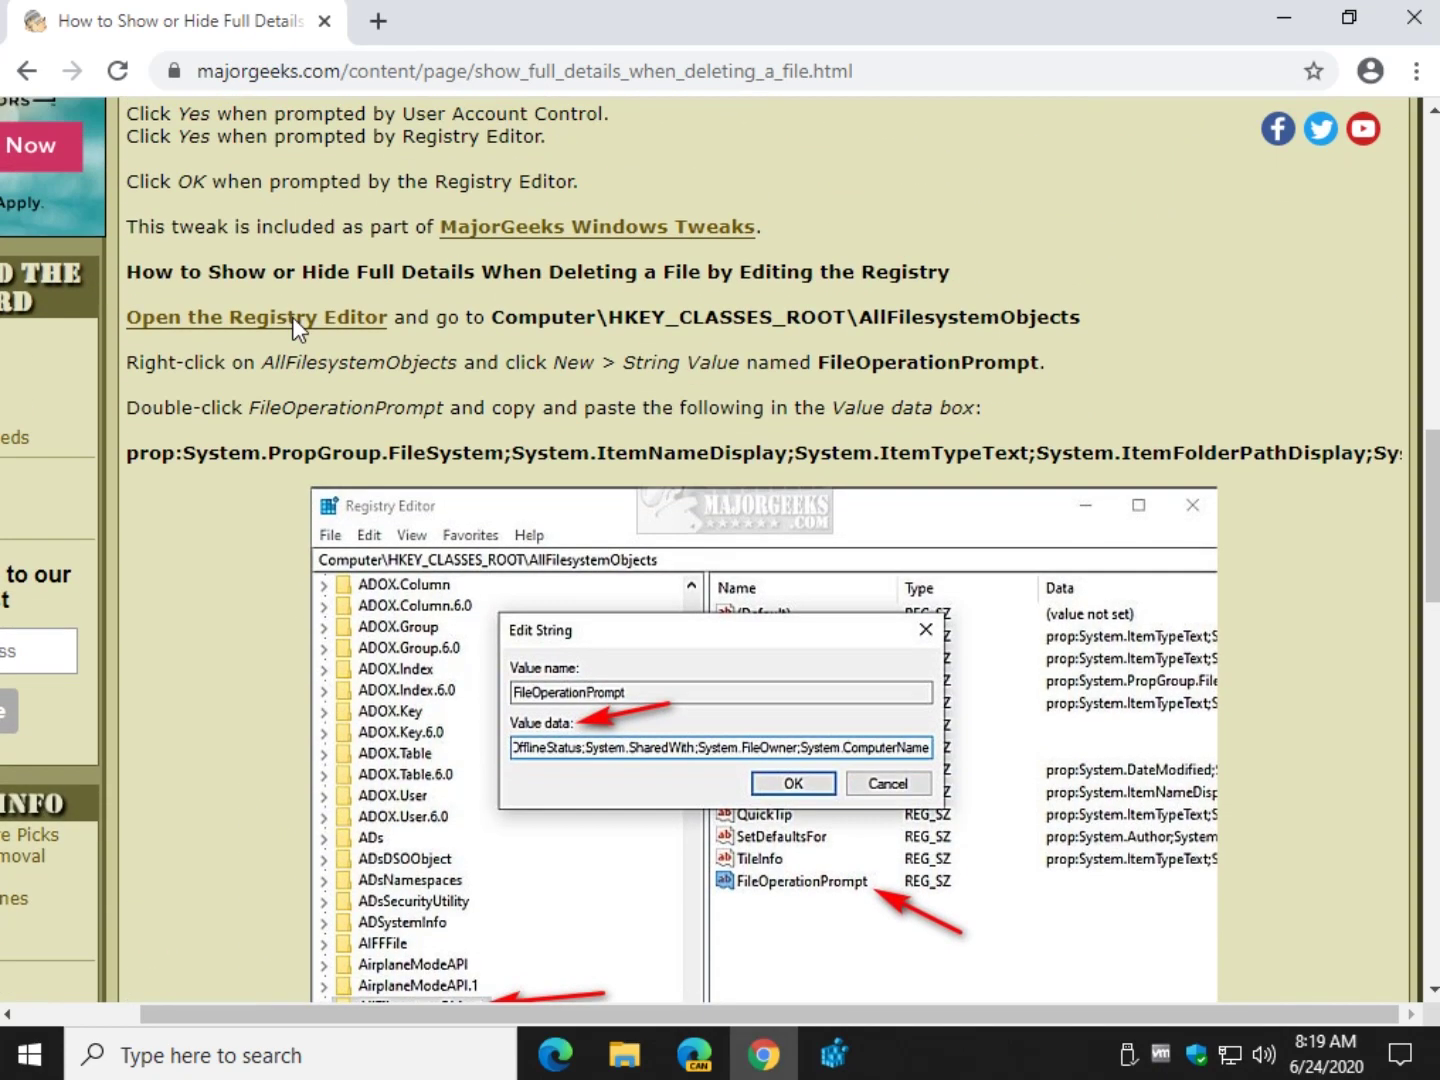
scroll(297, 325, up, 1)
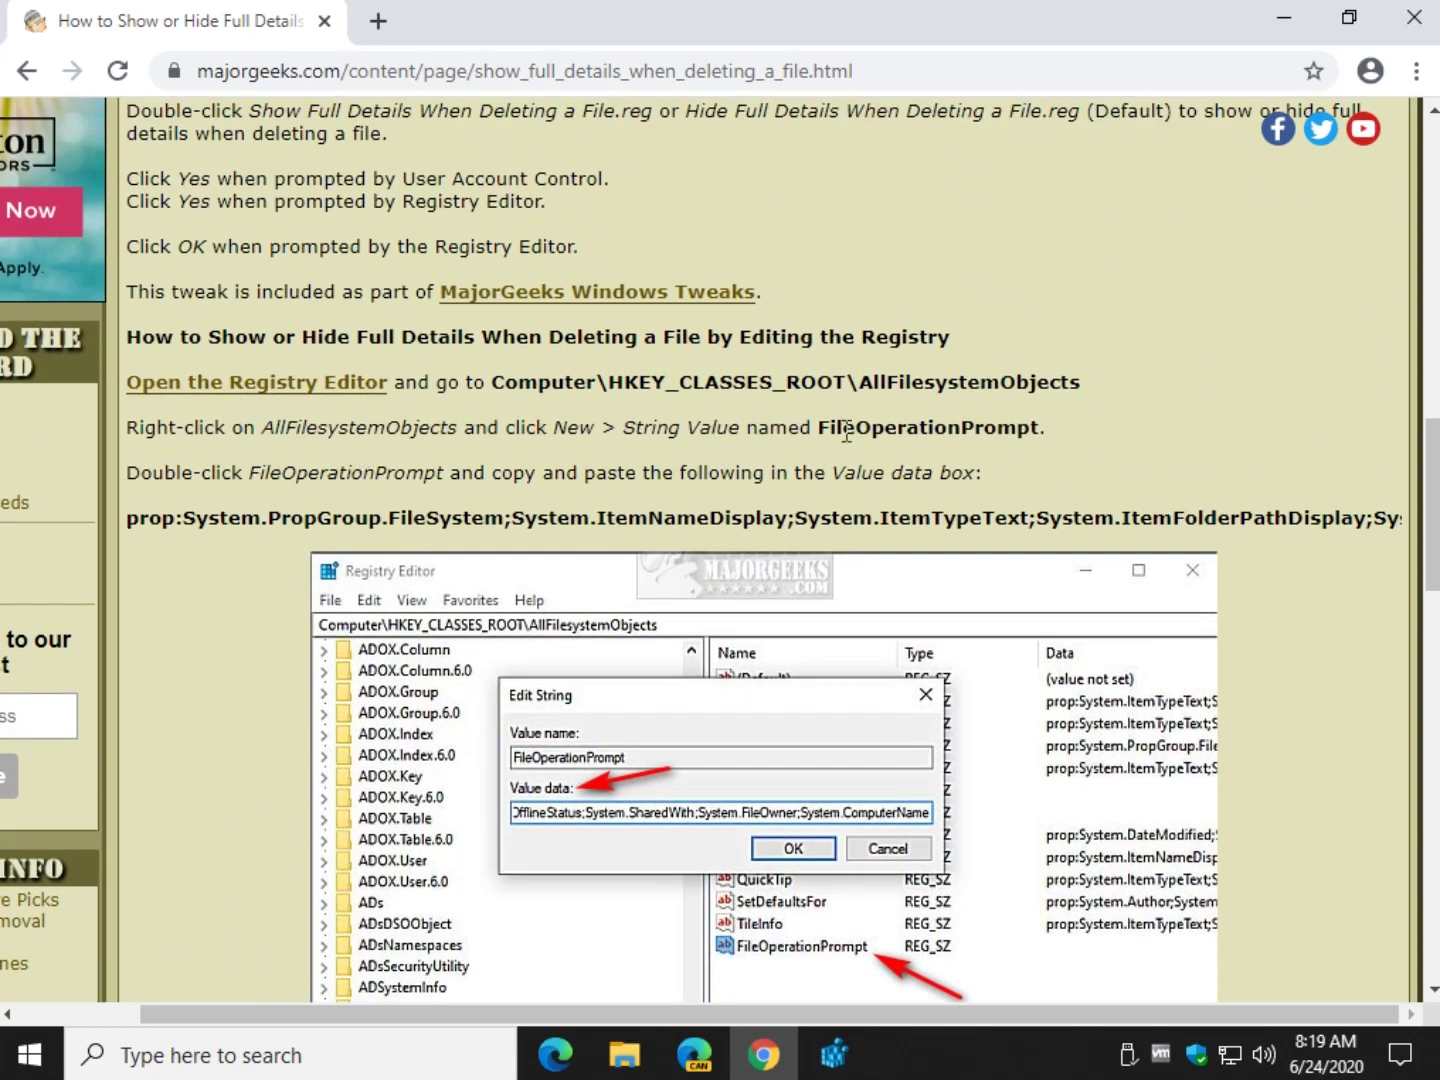
Select the existing FileOperationPrompt value and widen the Name column, adding nothing to the key.
click(833, 1055)
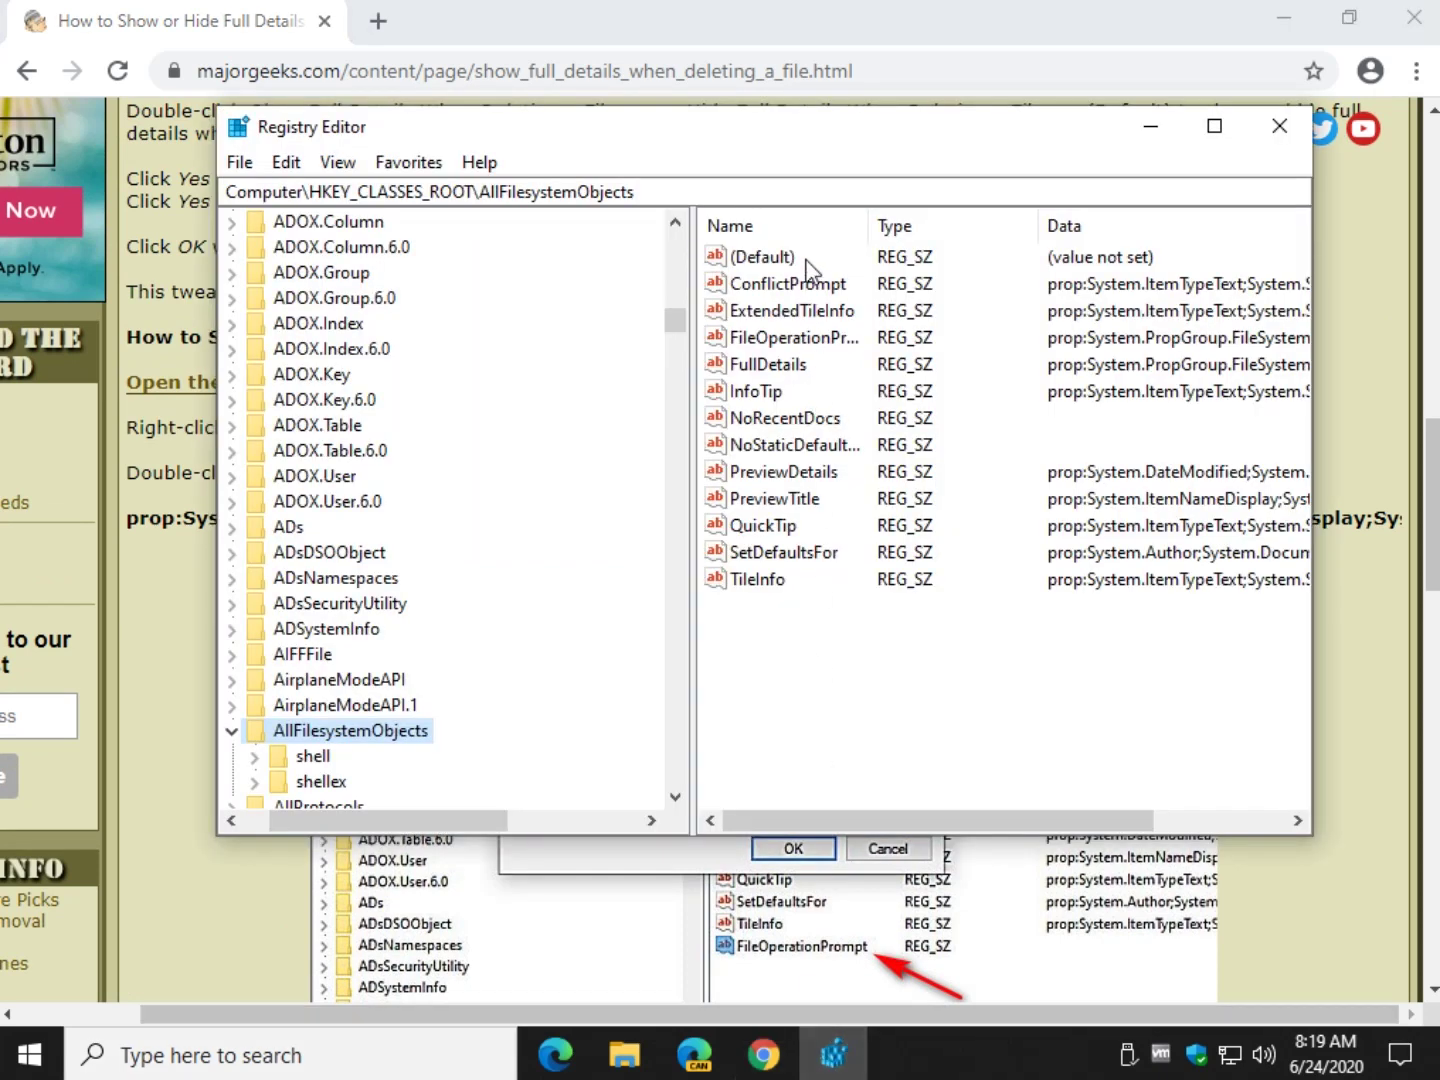
click(774, 339)
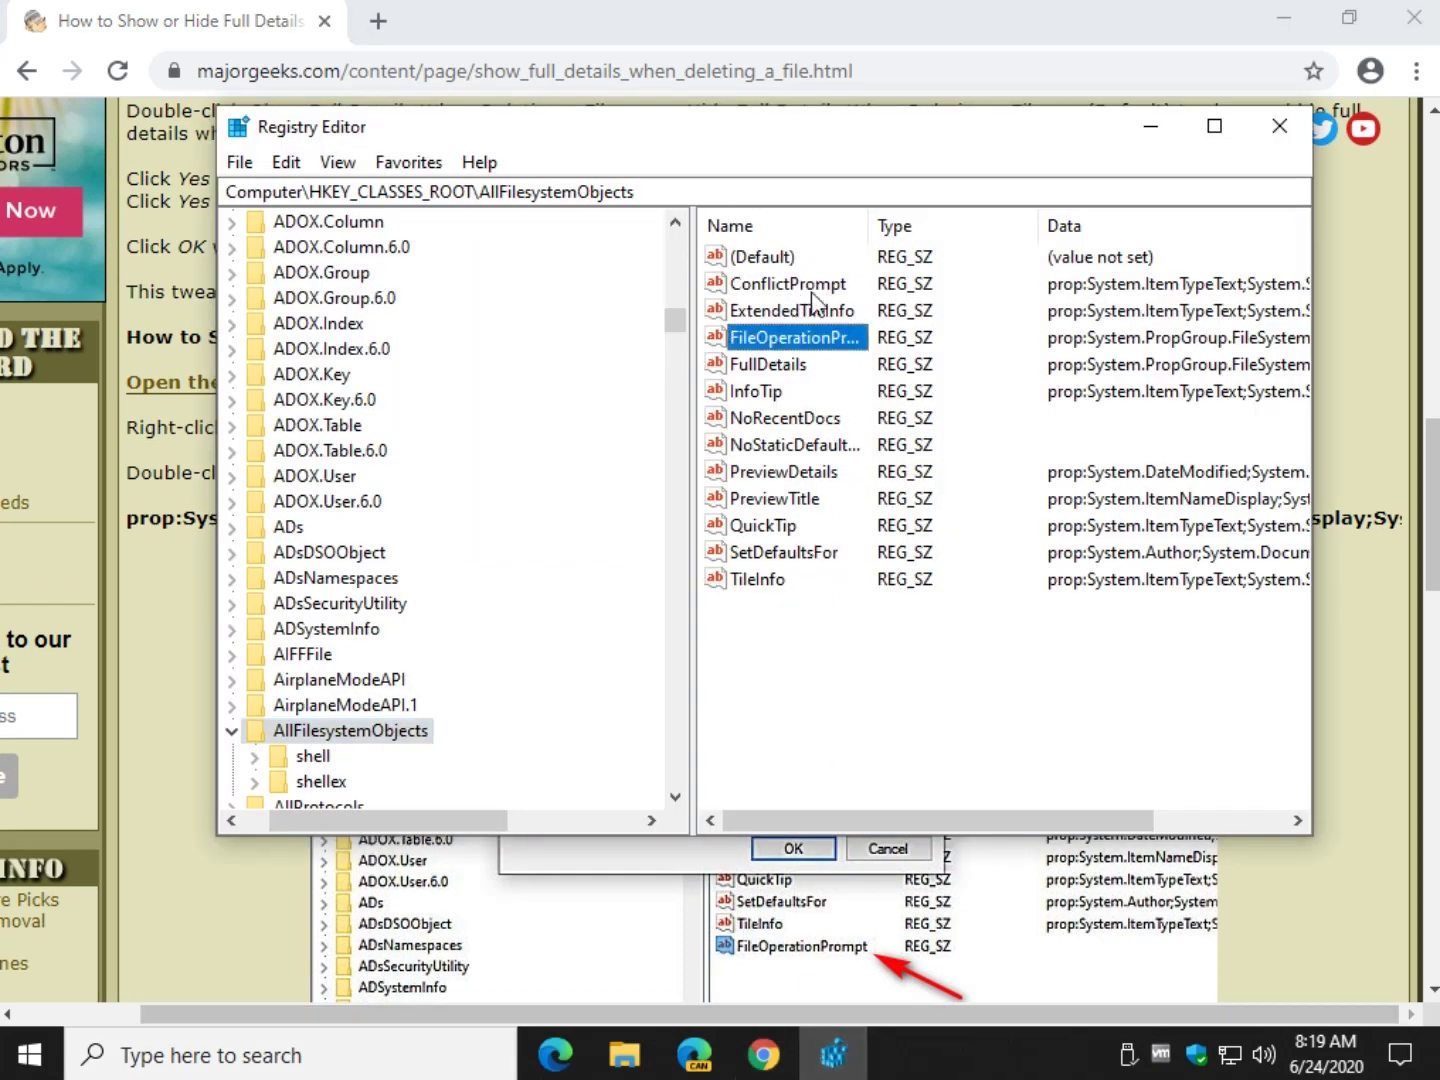
double_click(866, 220)
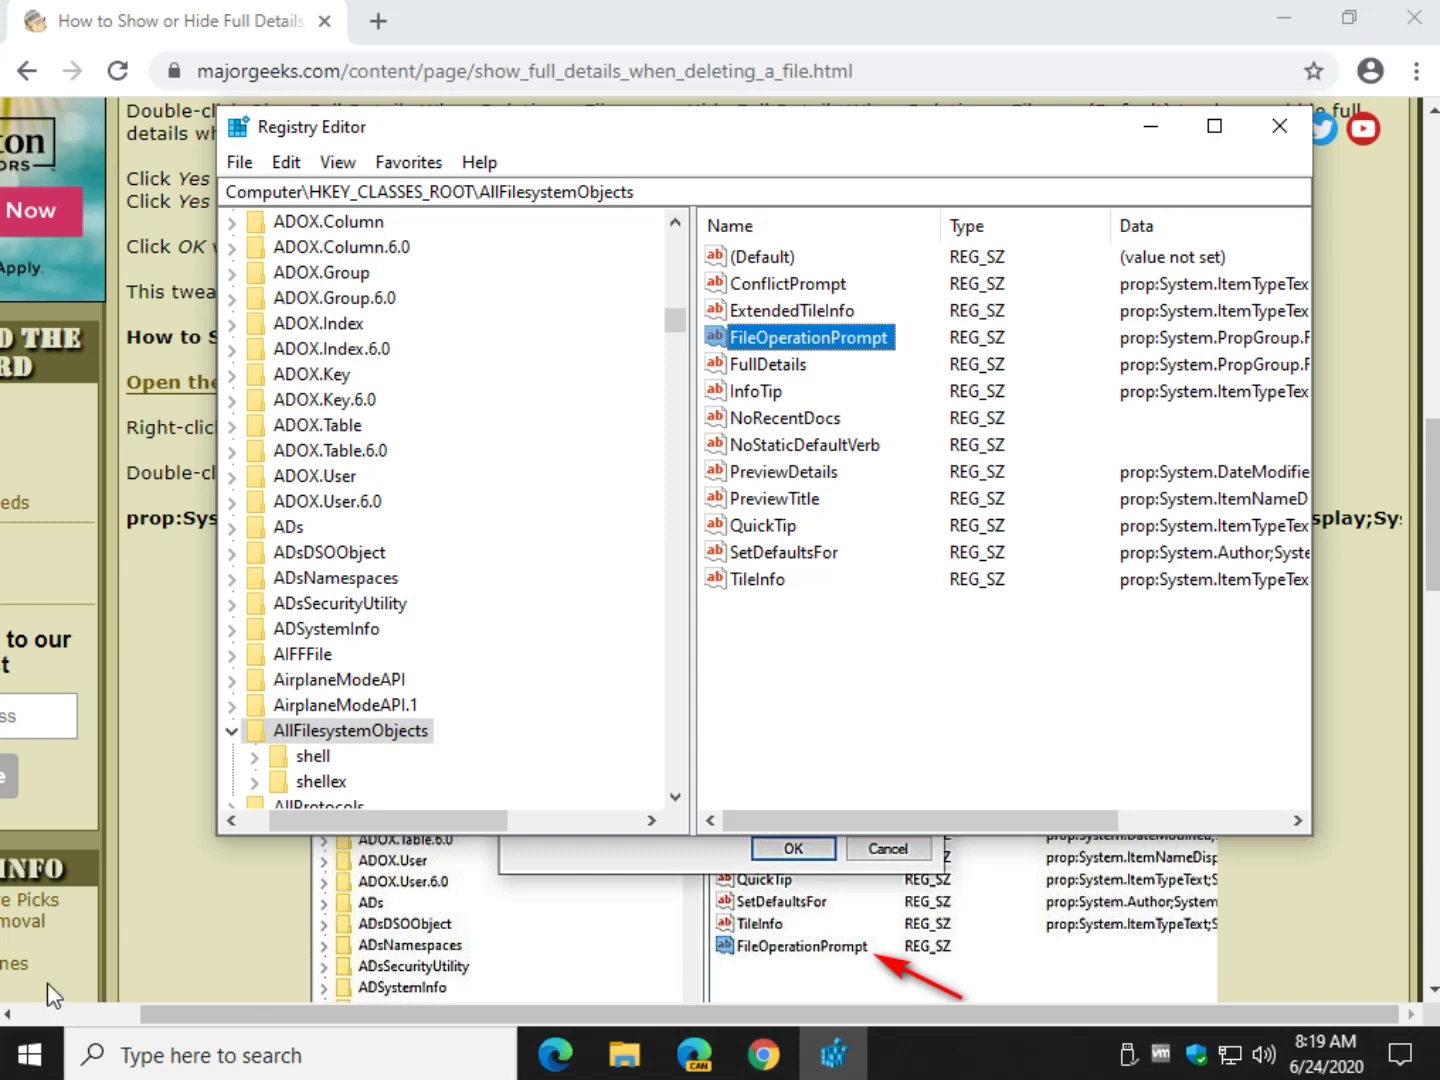
right_click(375, 735)
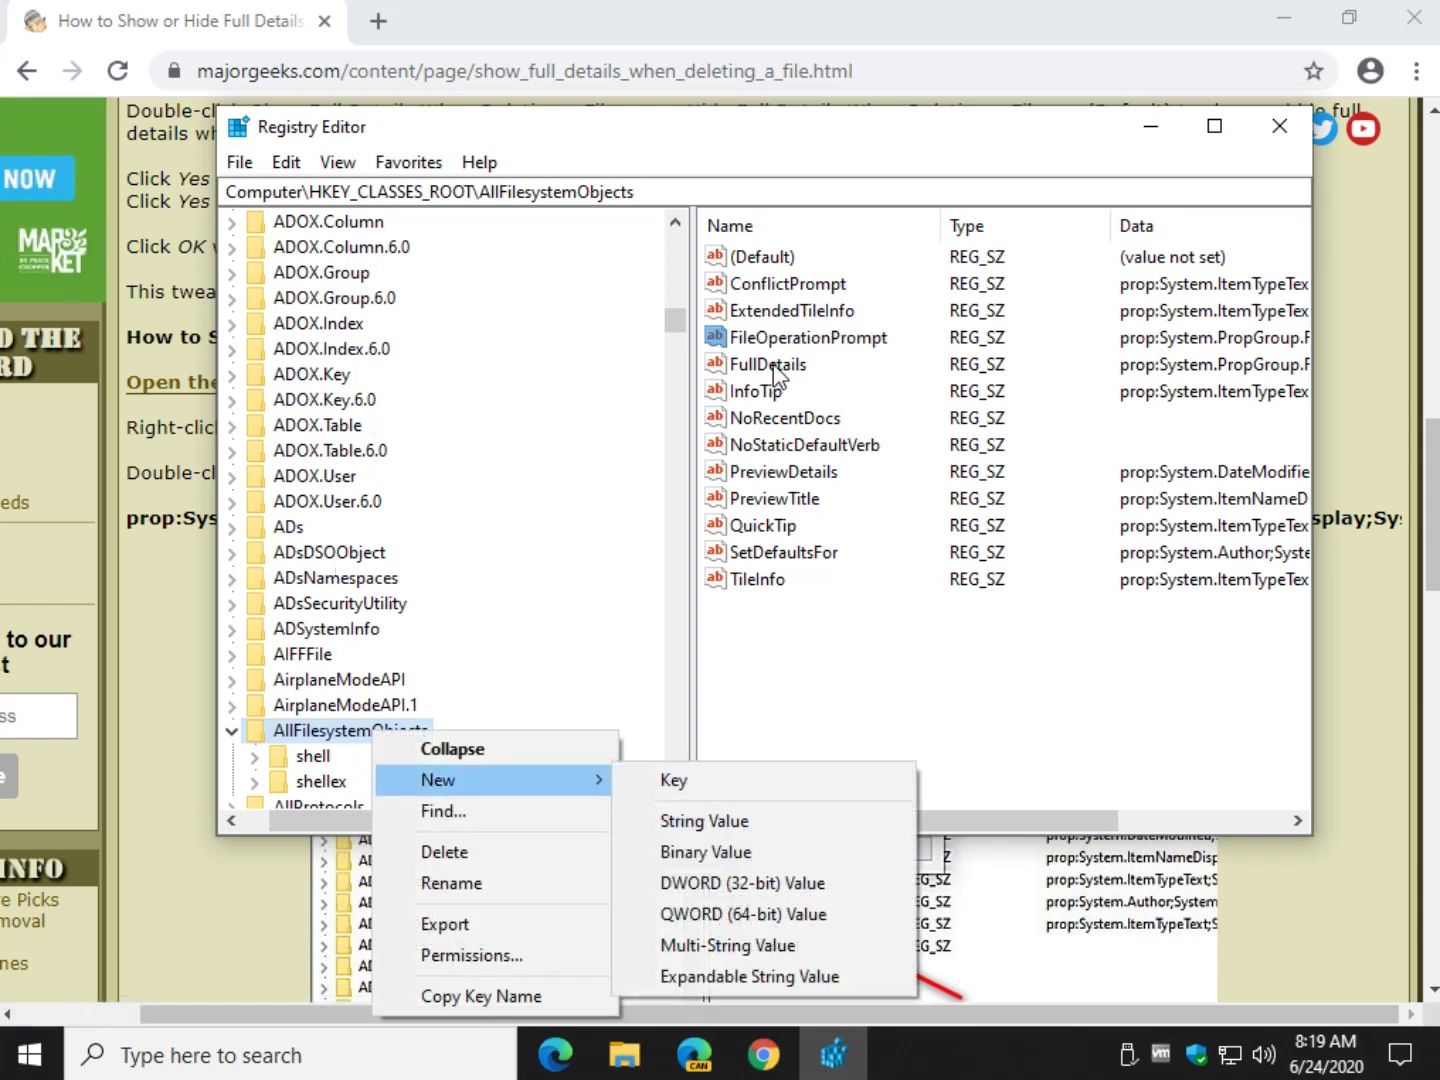
click(791, 338)
click(217, 816)
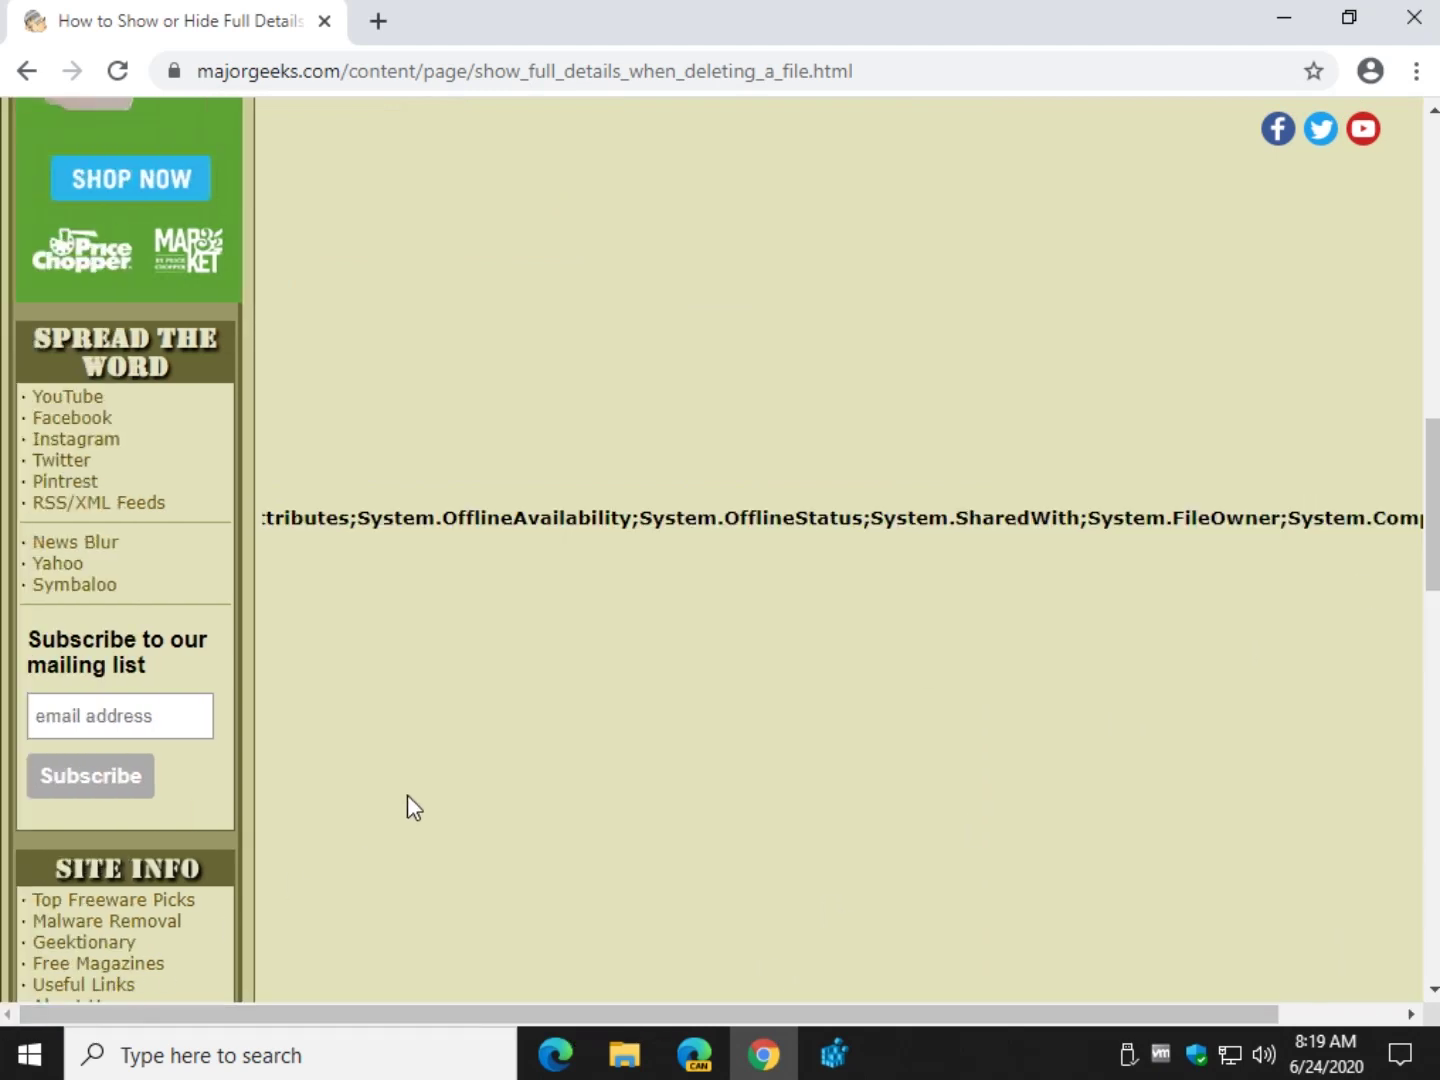
Scroll the article sideways to view the value string ending in System.ComputerName.
scroll(407, 795, down, 1)
scroll(379, 851, right, 2)
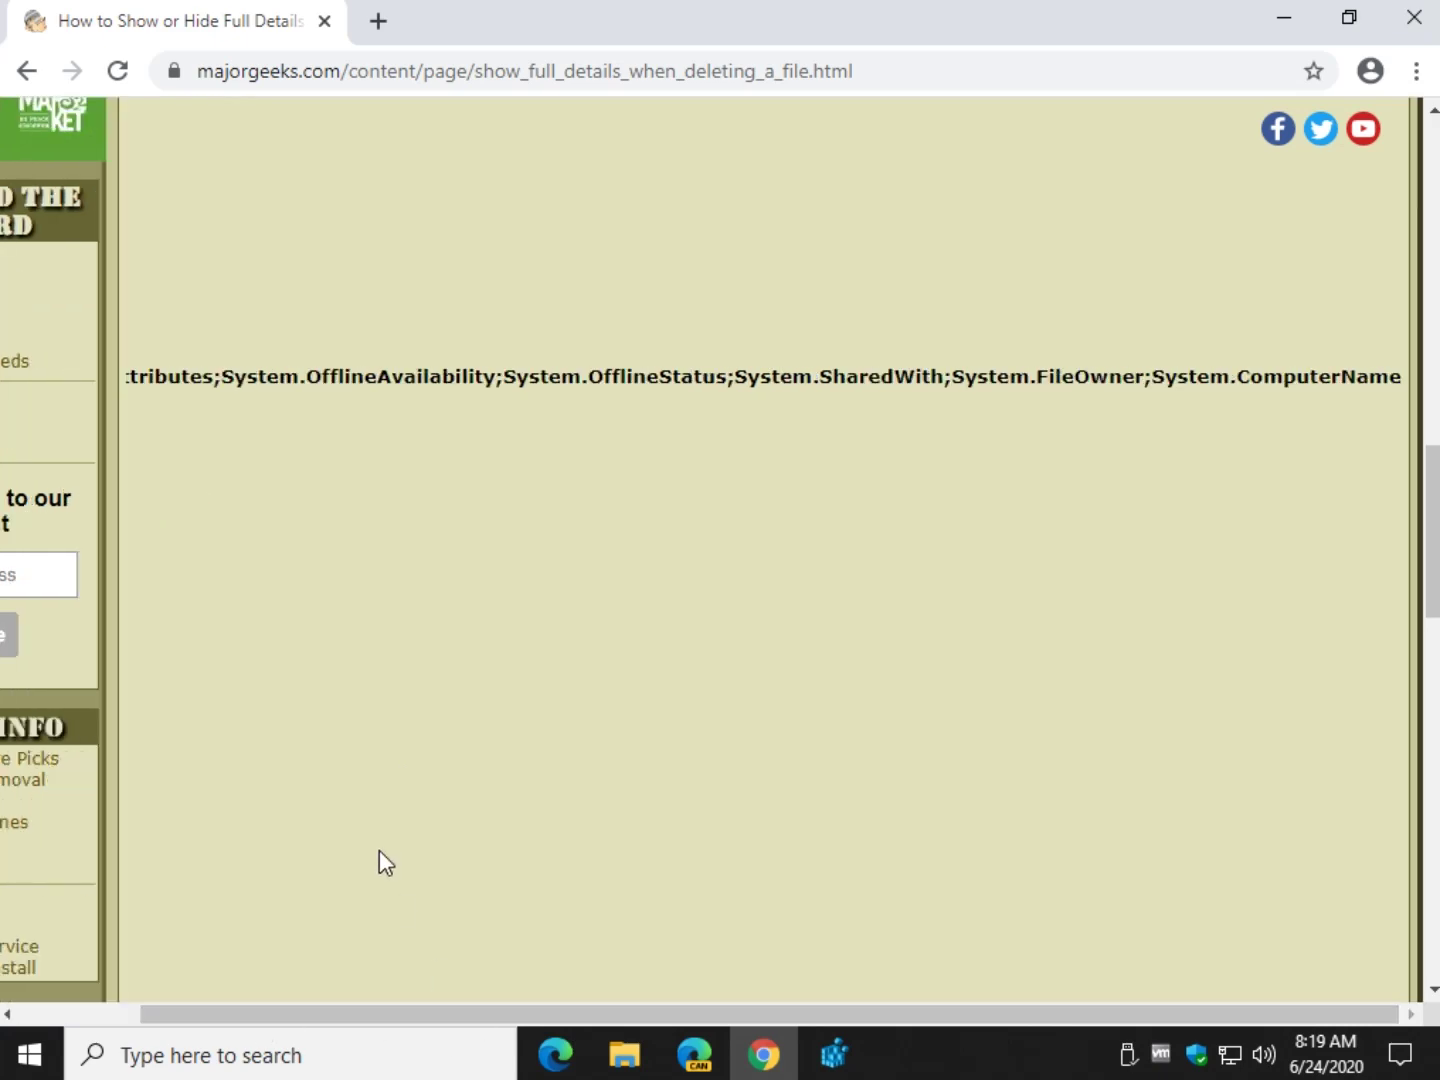
scroll(380, 850, down, 1)
scroll(286, 990, left, 2)
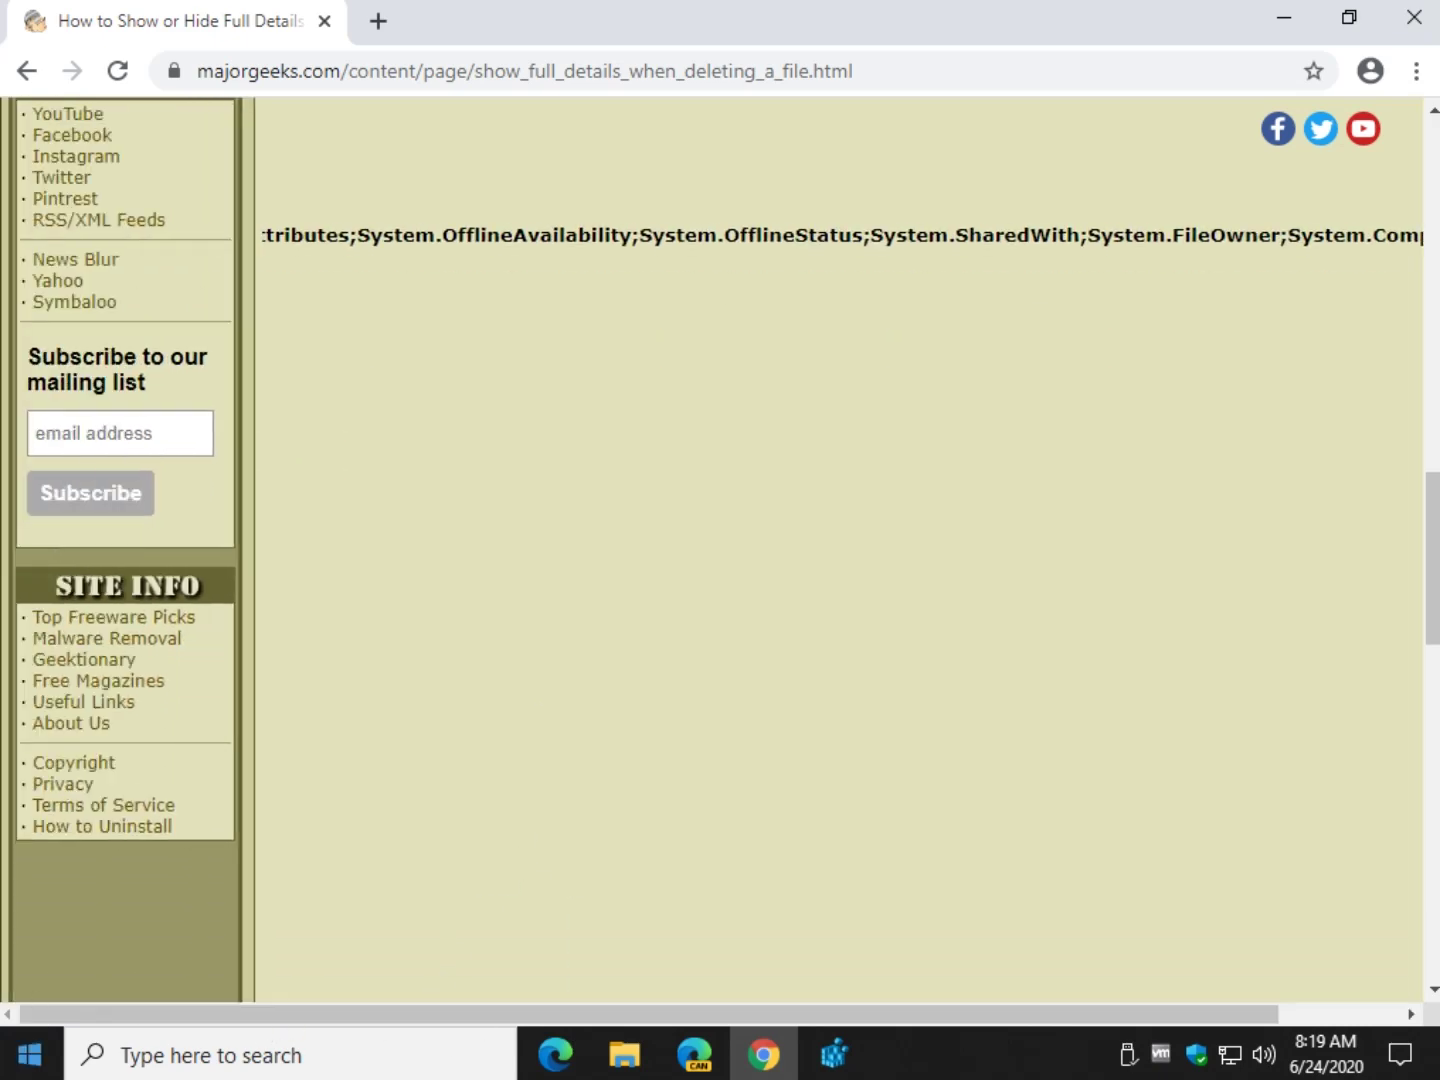
Open FileOperationPrompt for editing, check its data ends in System.ComputerName, and cancel unchanged.
click(834, 1056)
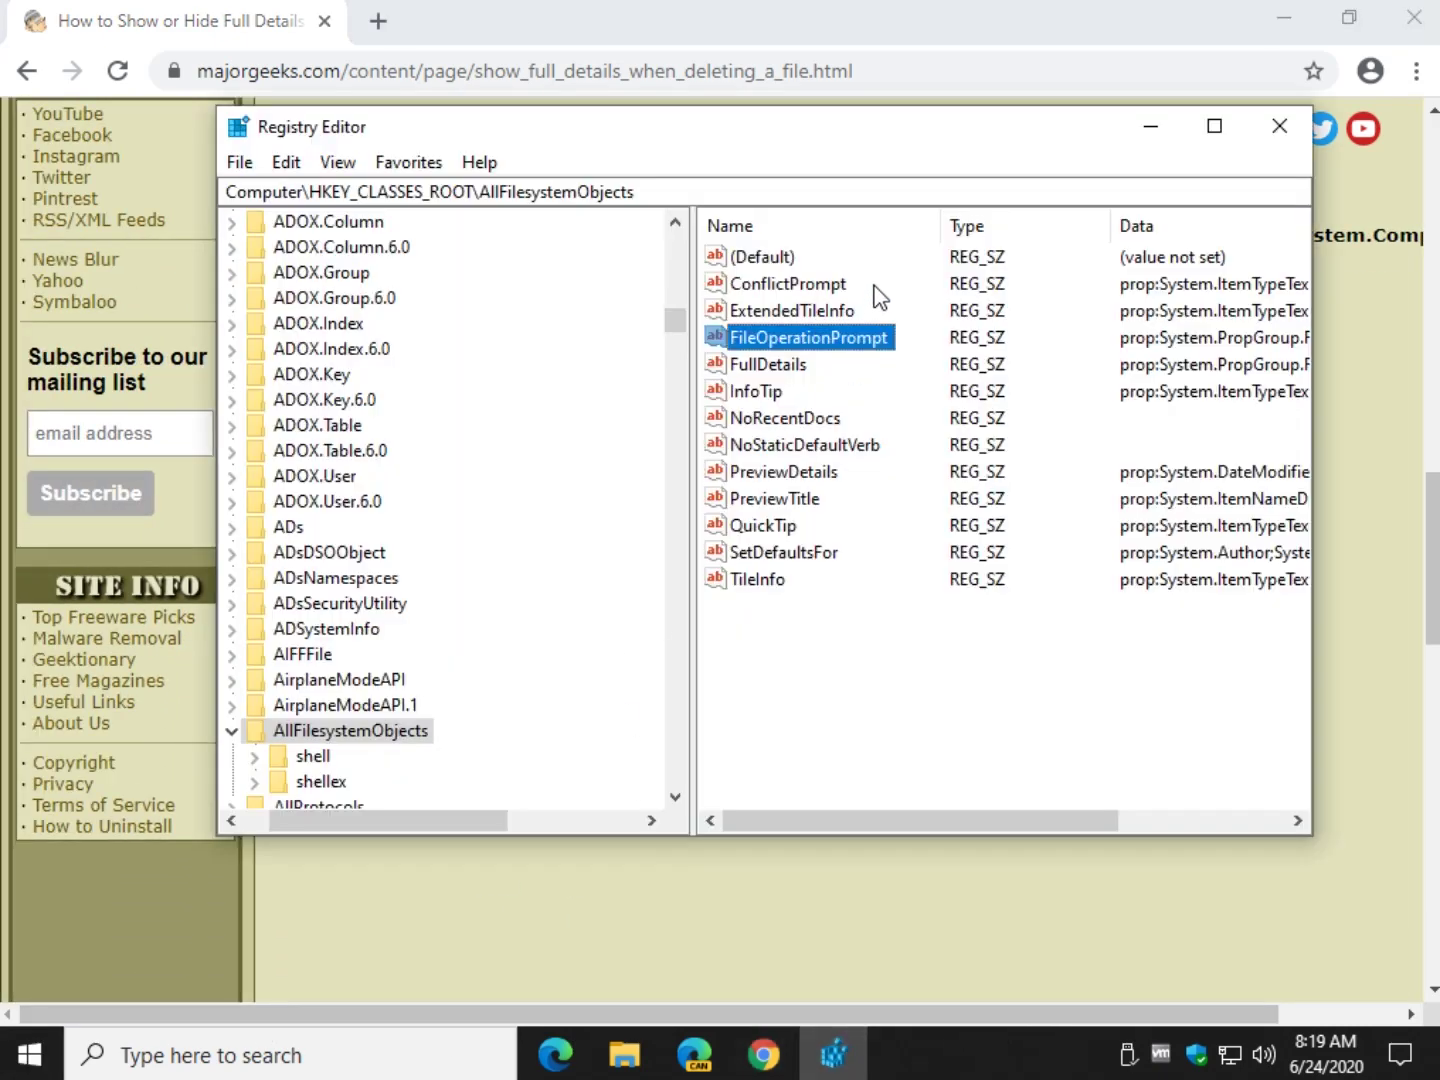
right_click(836, 342)
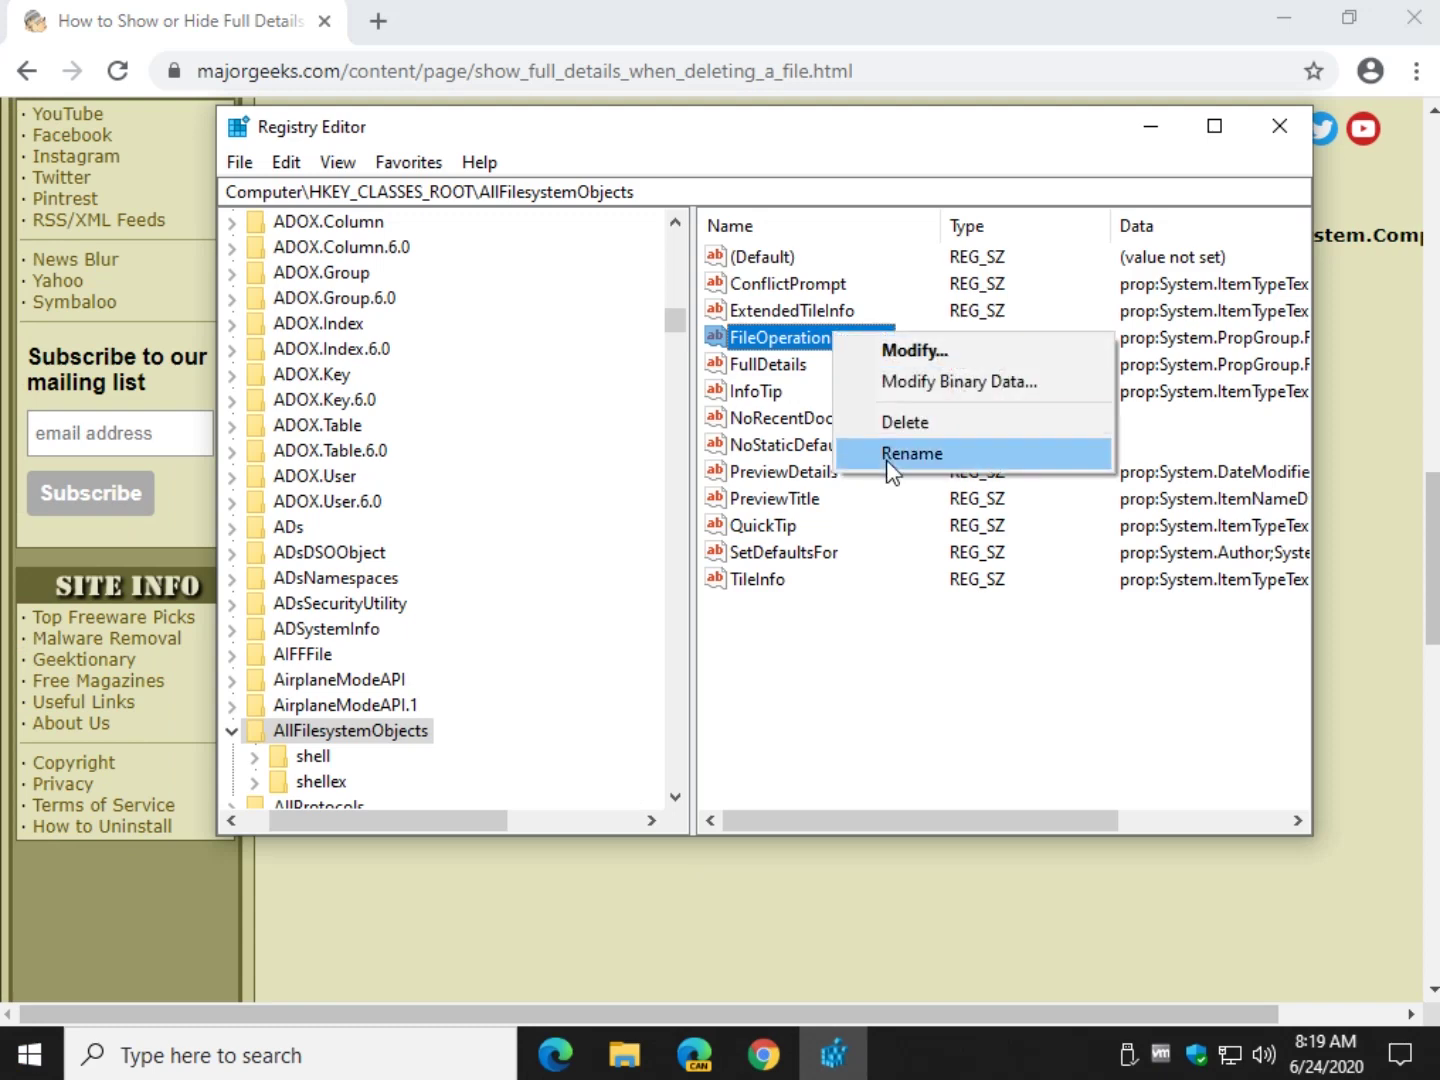
click(886, 358)
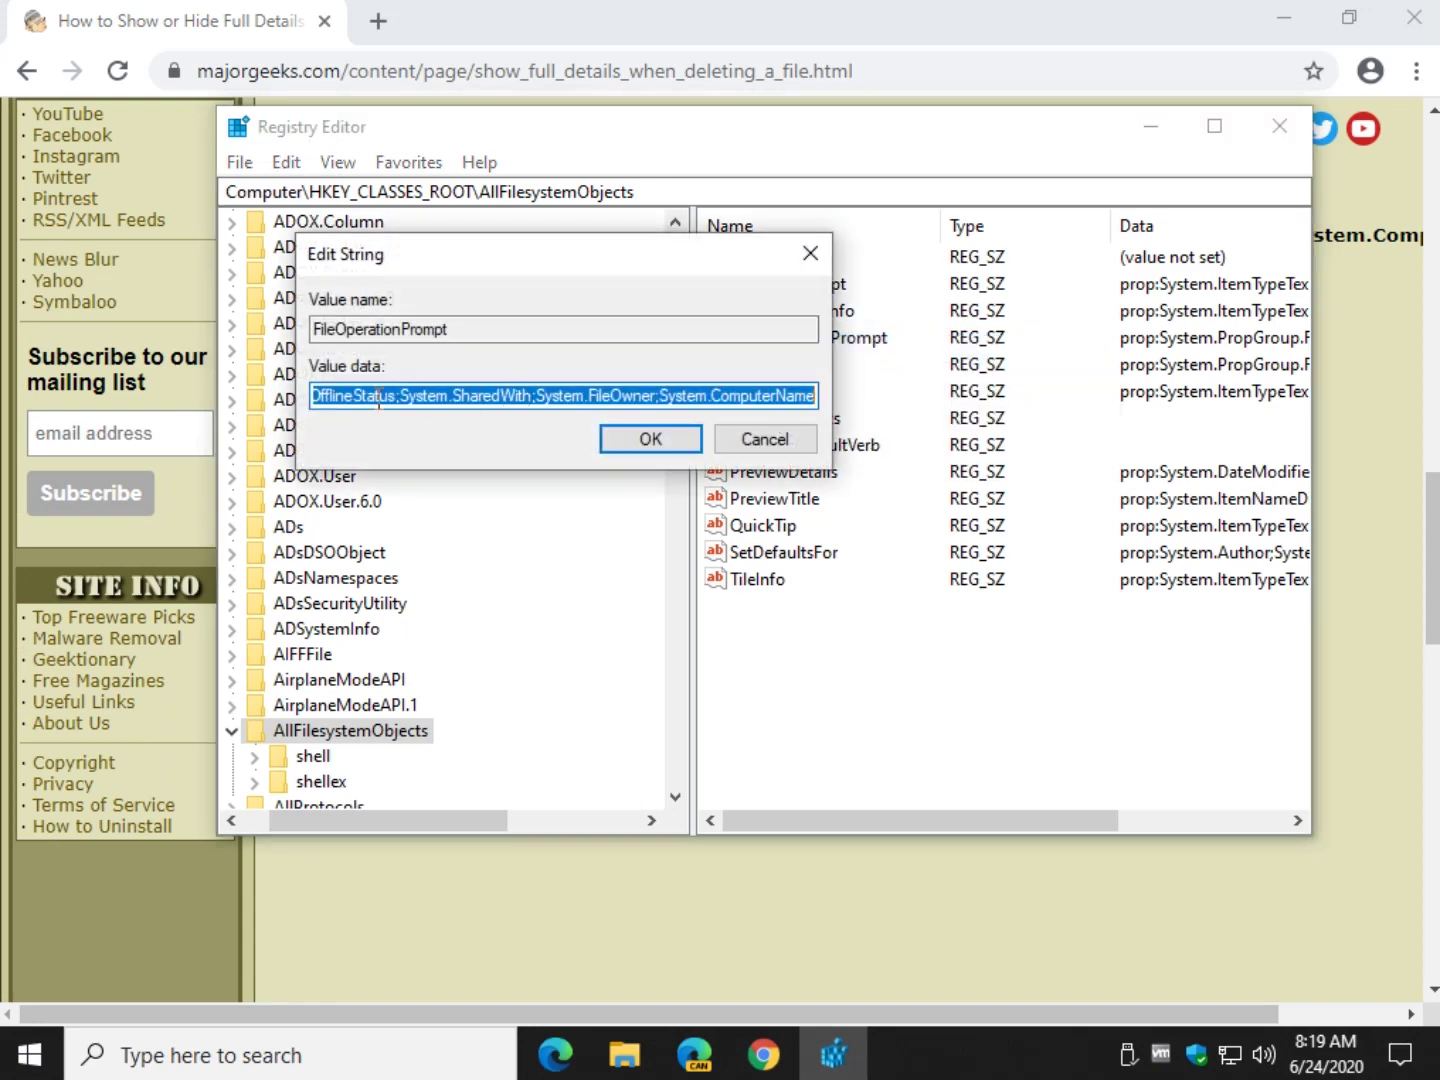
click(761, 438)
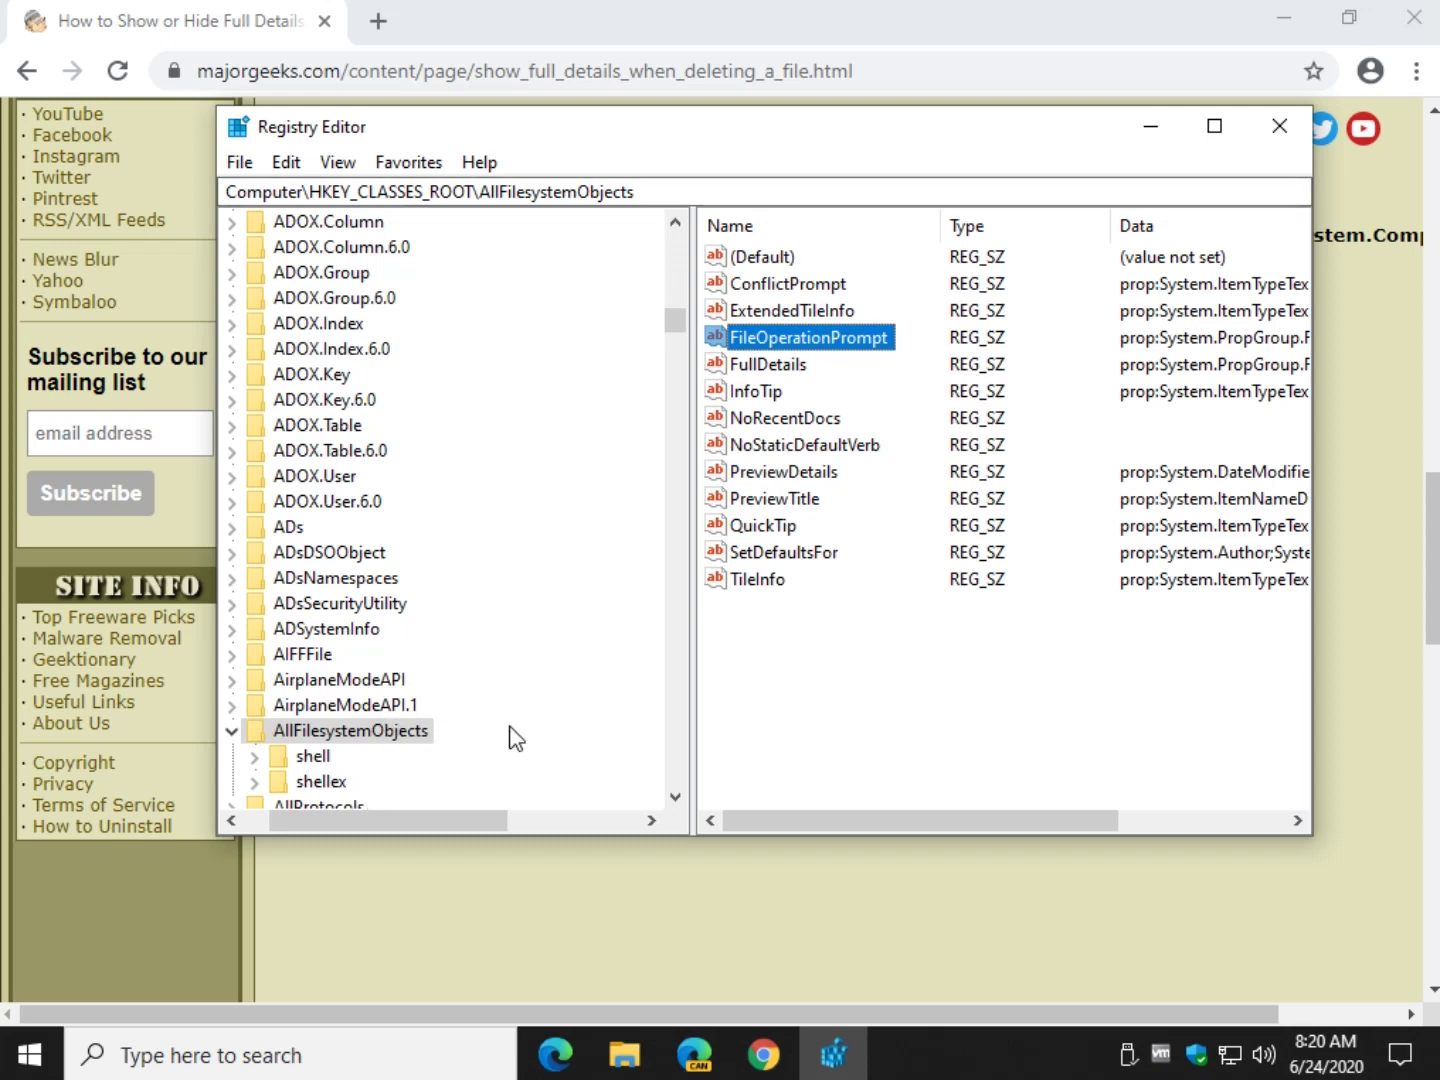
click(1280, 123)
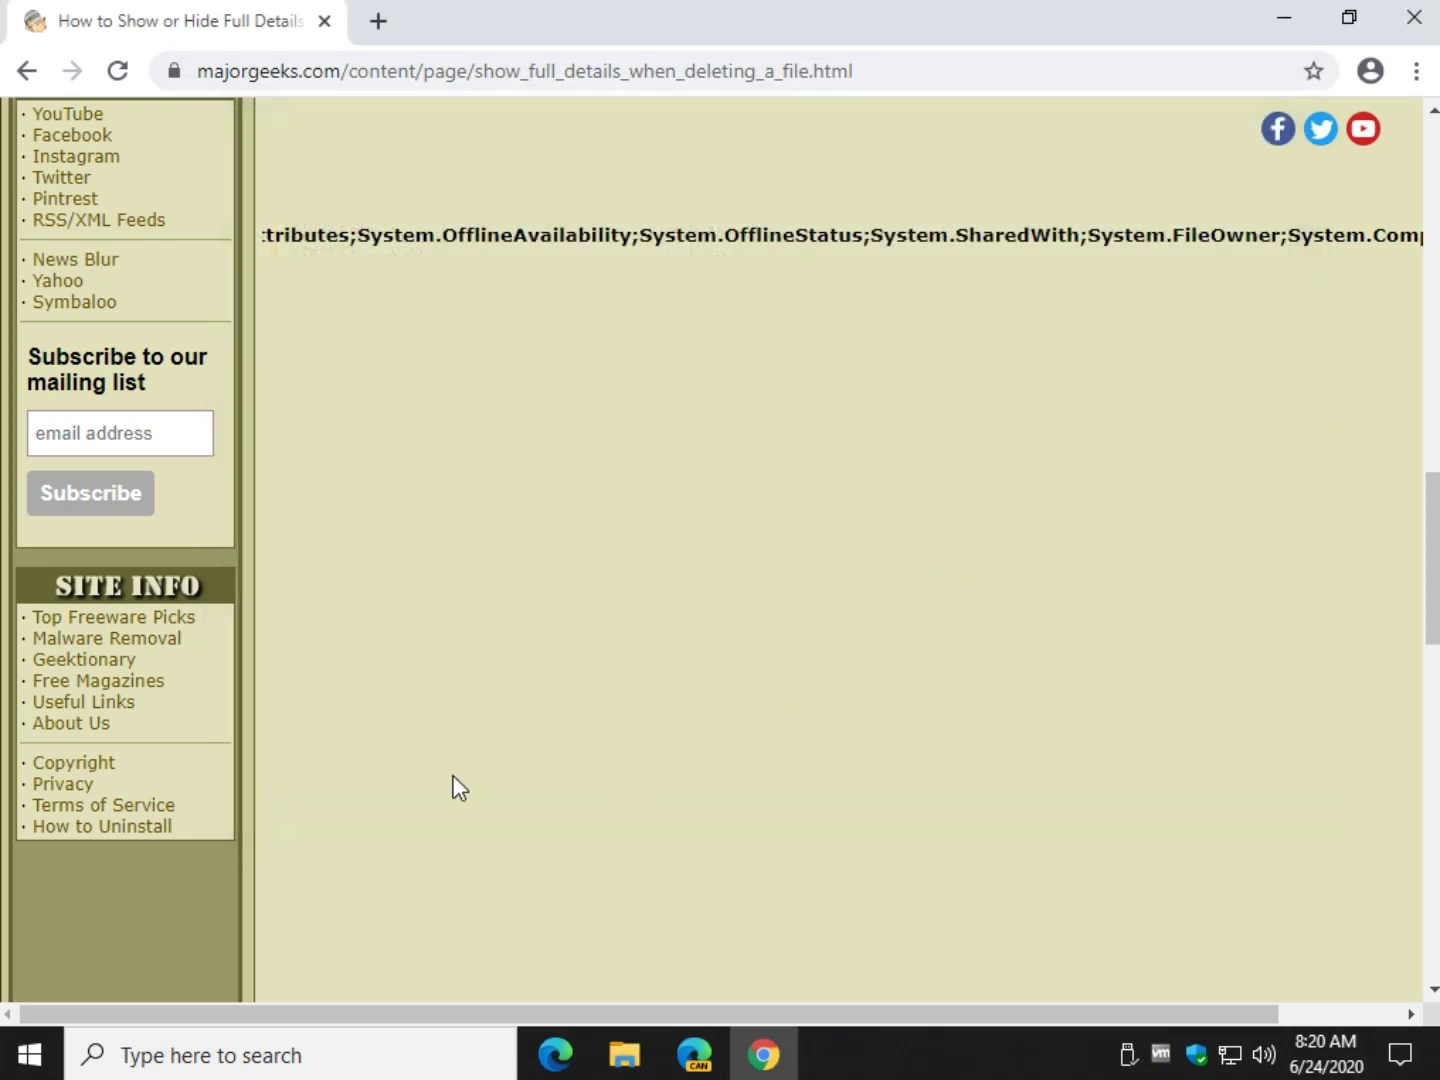
scroll(450, 720, up, 15)
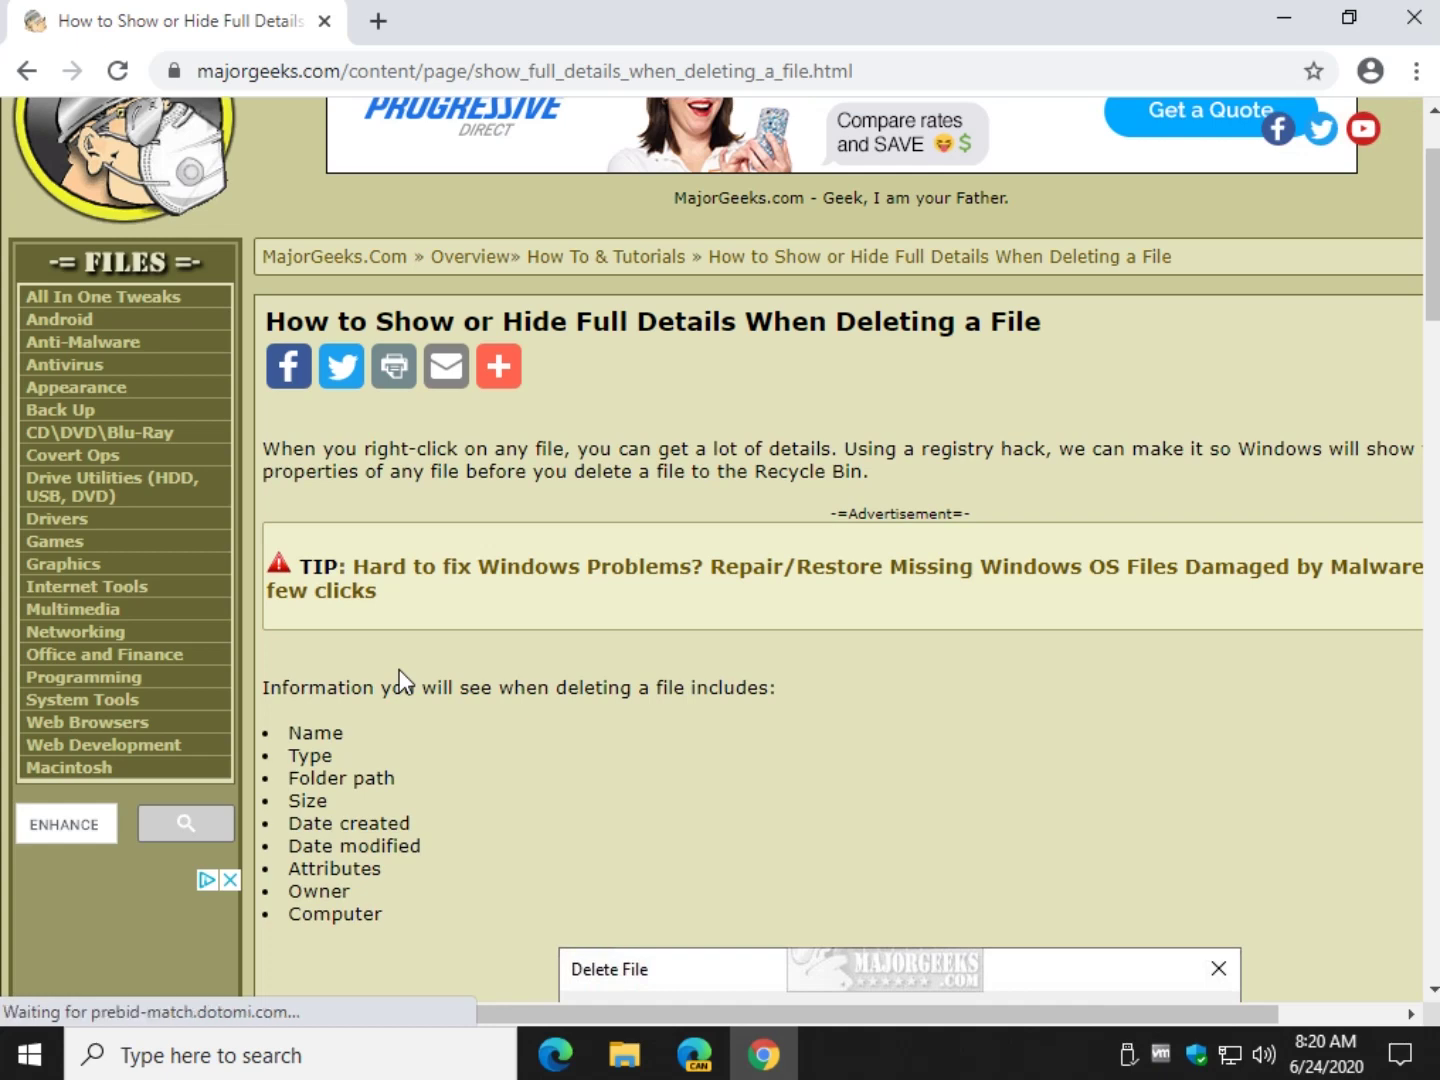
scroll(399, 670, down, 1)
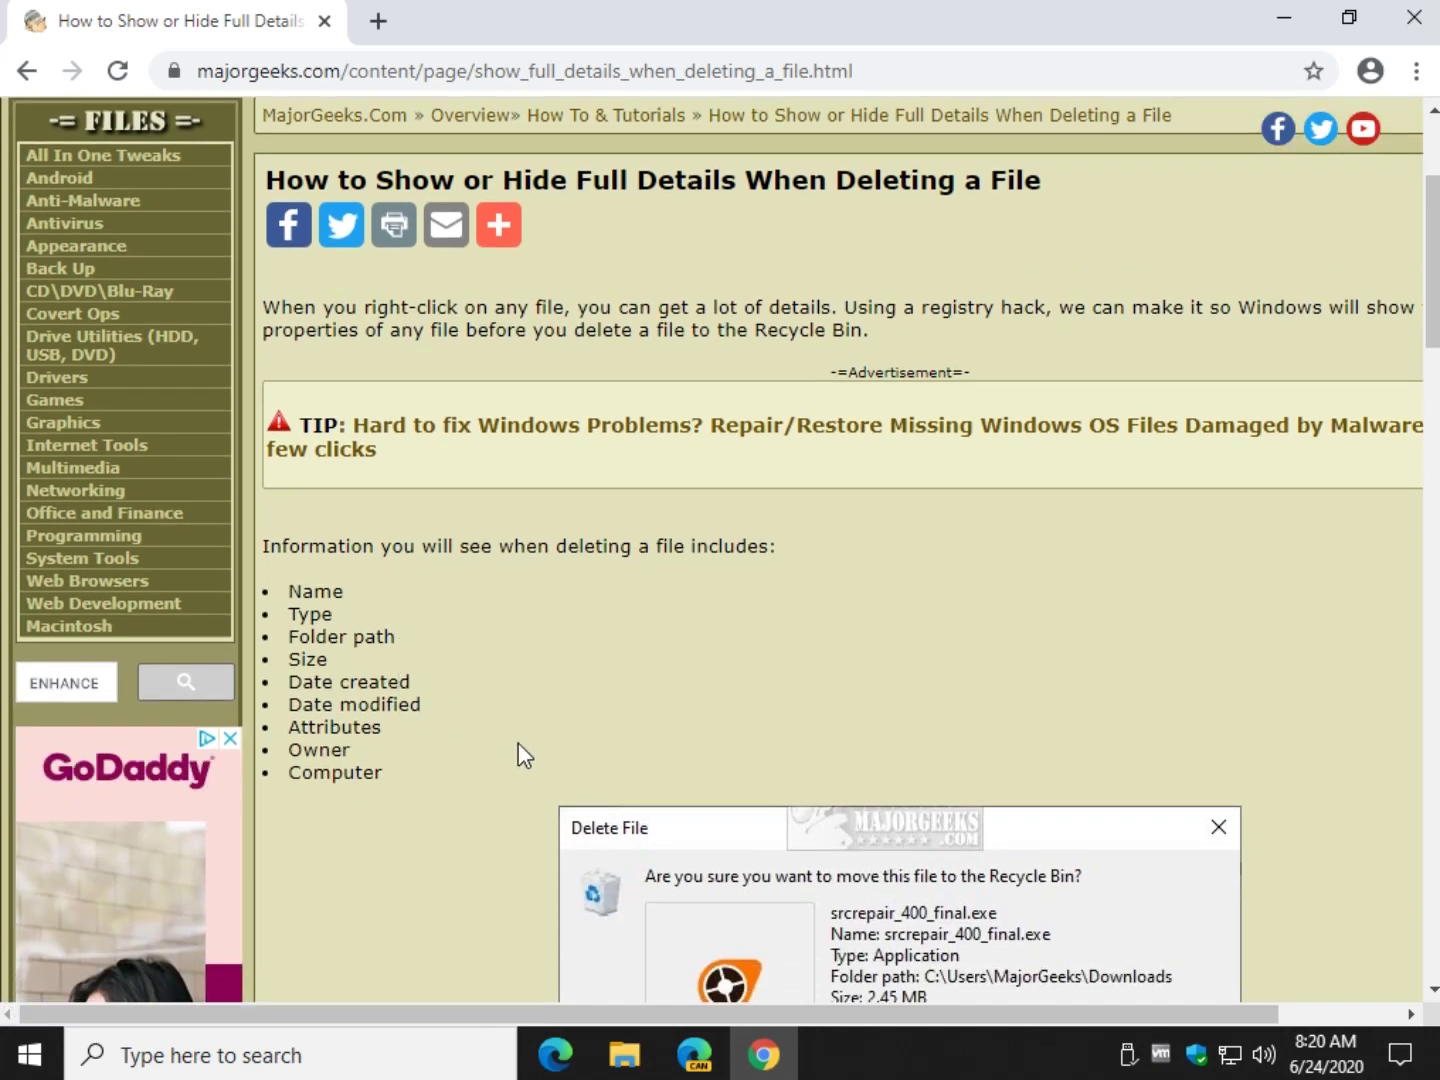
scroll(570, 645, down, 6)
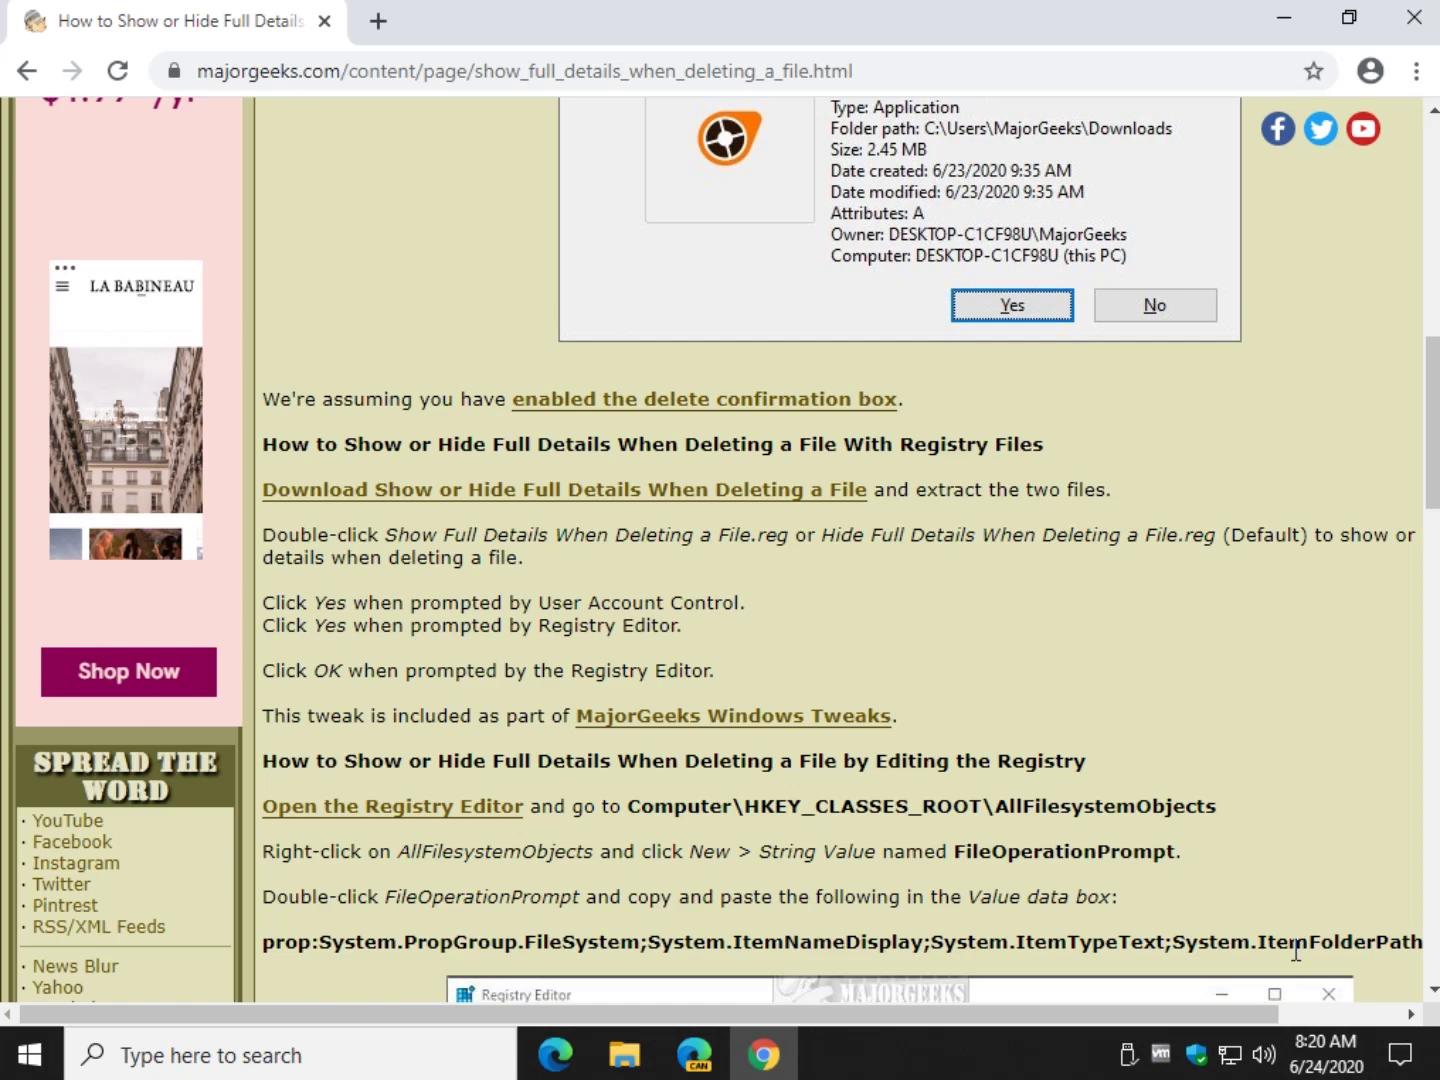
scroll(480, 675, up, 1)
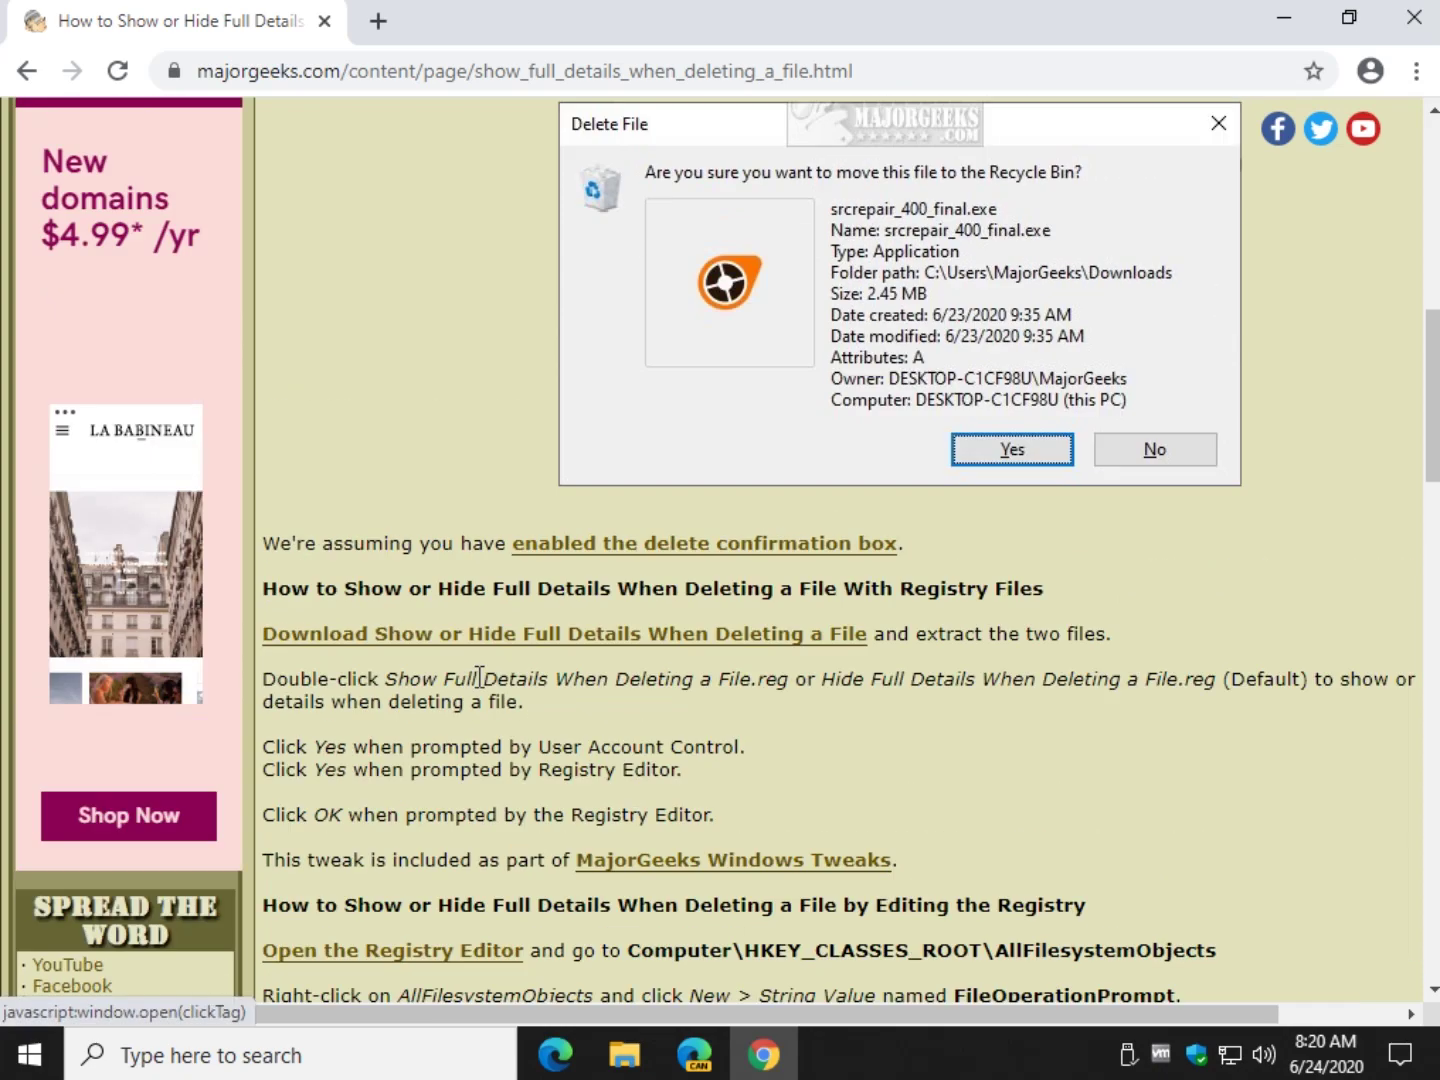
scroll(480, 678, up, 6)
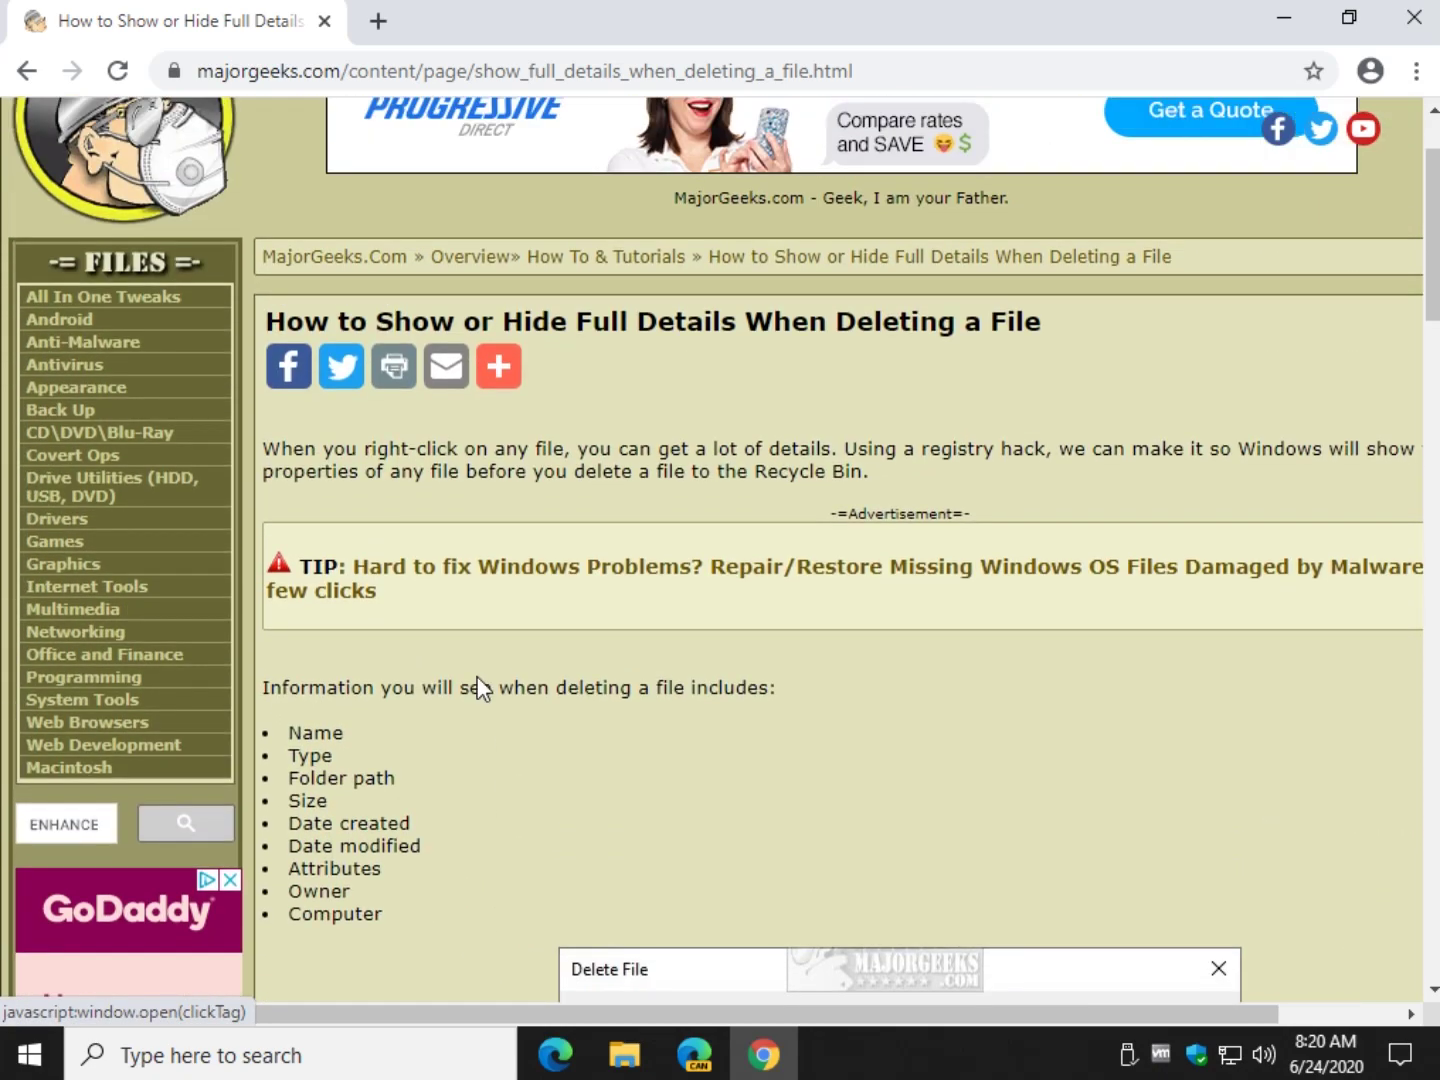